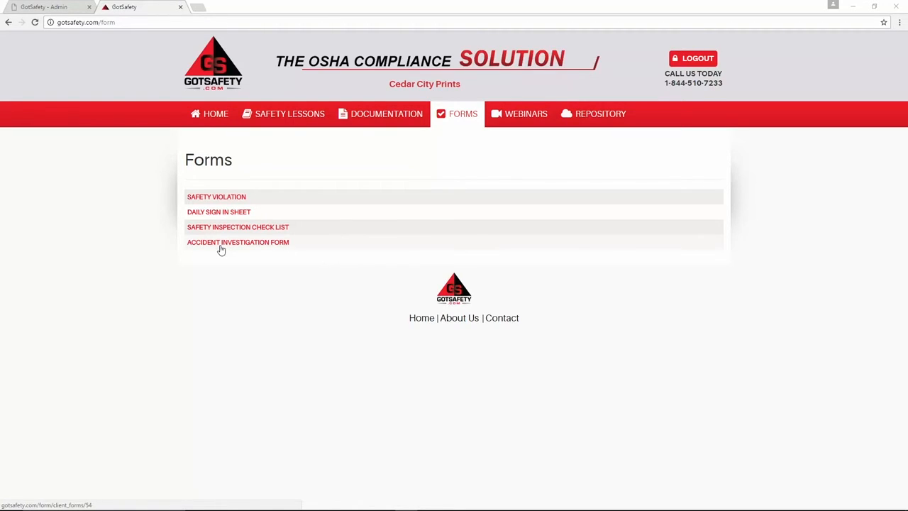
Switch to the GotSafety admin site and open the Form Builder
click(74, 7)
mouse_move(52, 81)
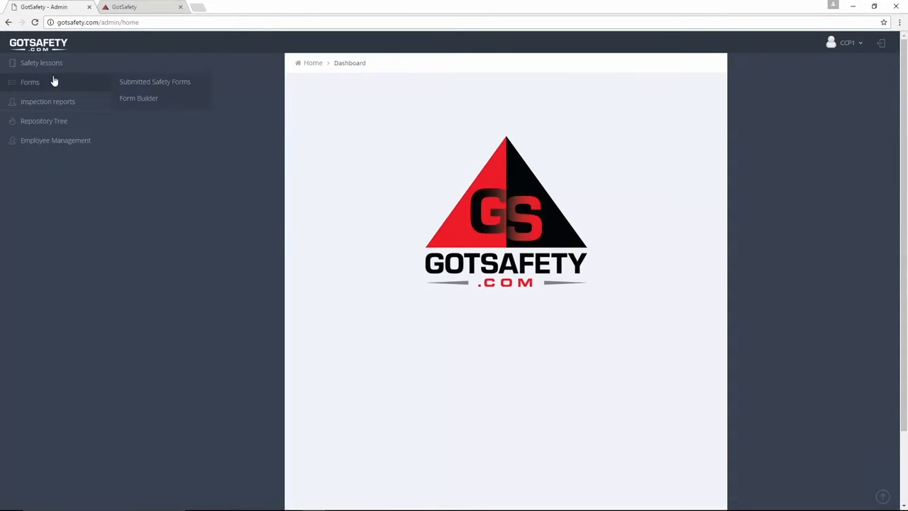
click(139, 101)
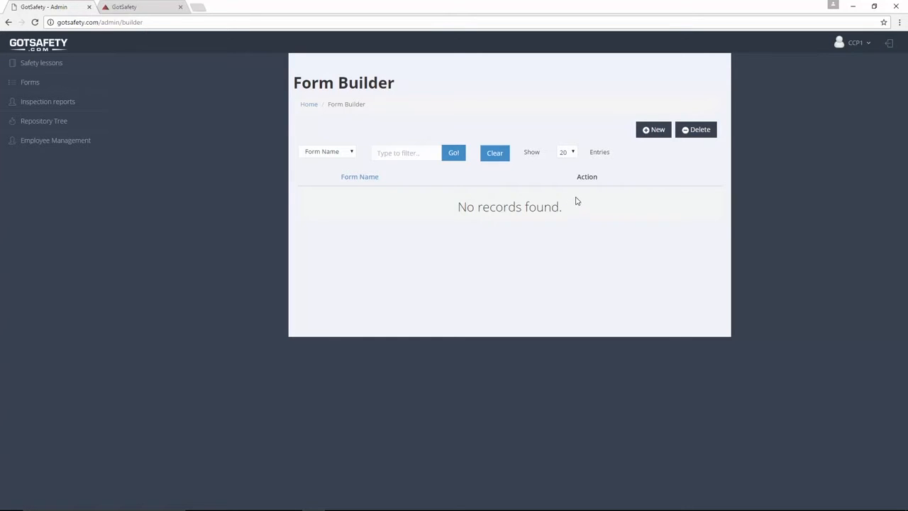
Create a new form named TEST
click(651, 131)
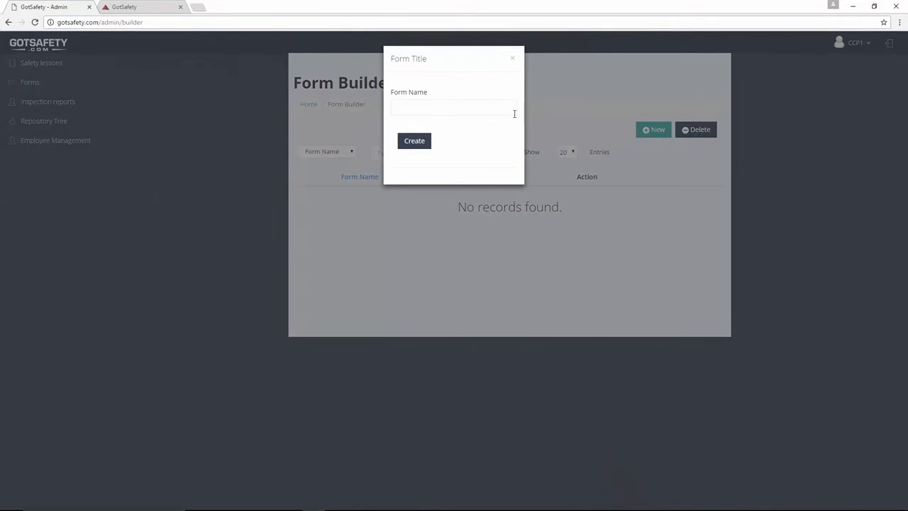
click(428, 106)
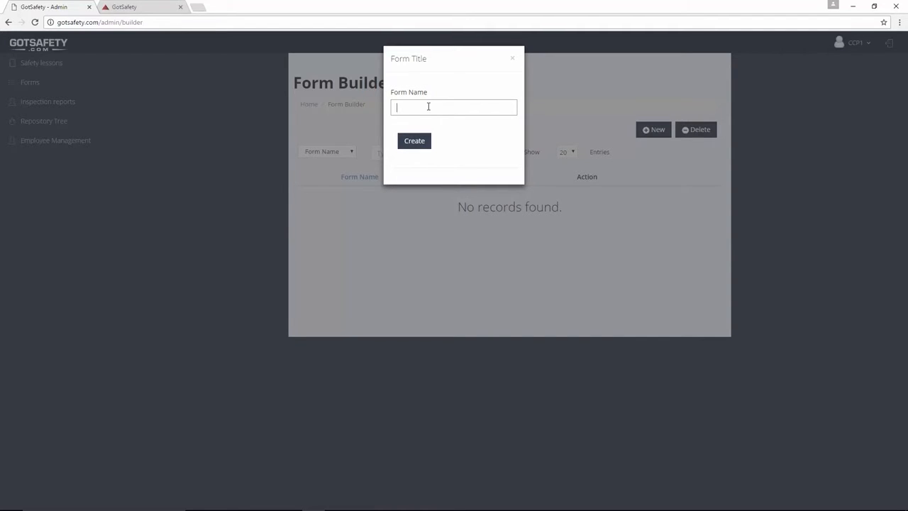
click(427, 106)
text(TEST)
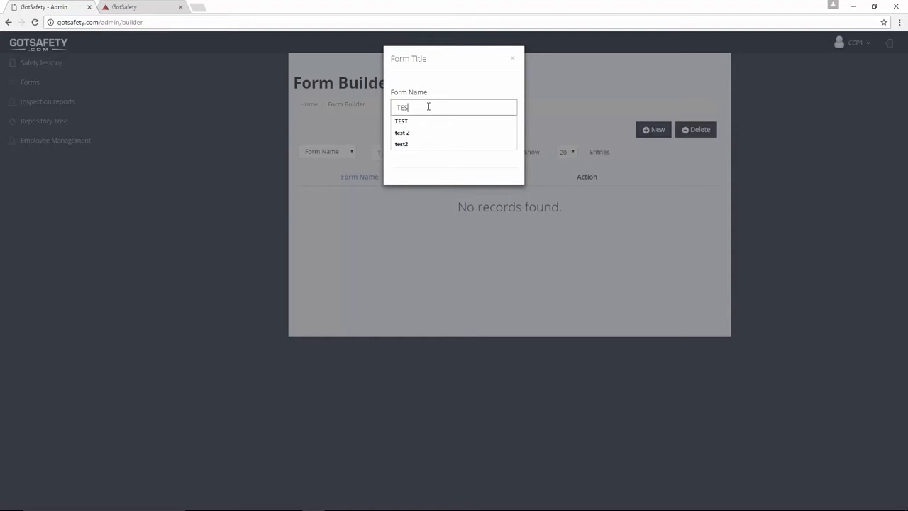
click(414, 122)
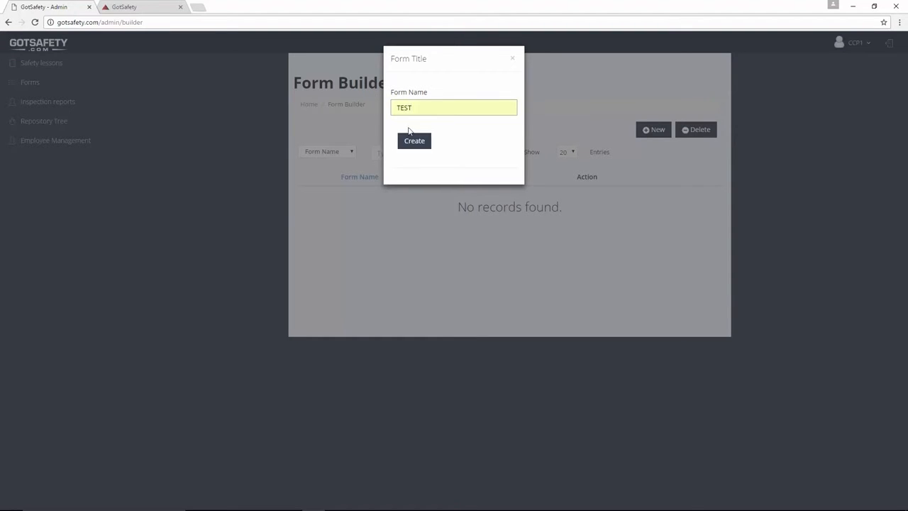
click(414, 141)
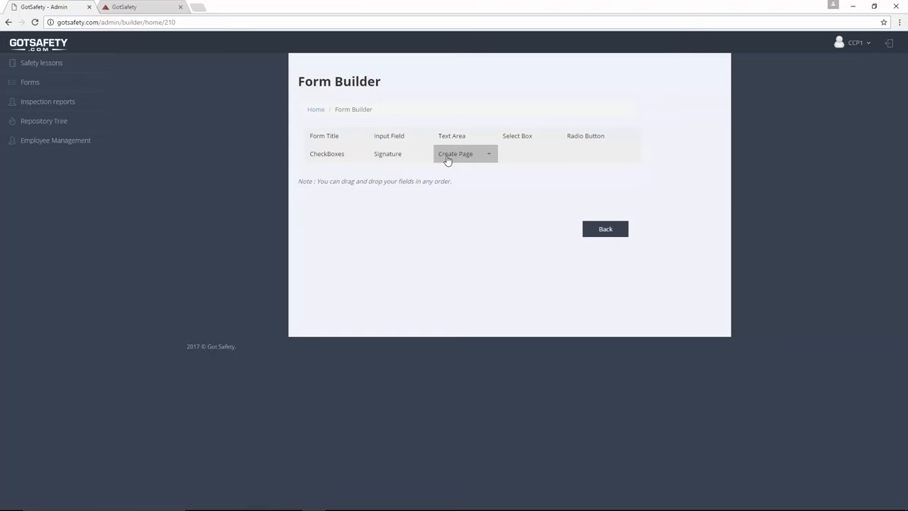
Add a form title labelled Field Test with the field name fieldtest and size Large
click(318, 139)
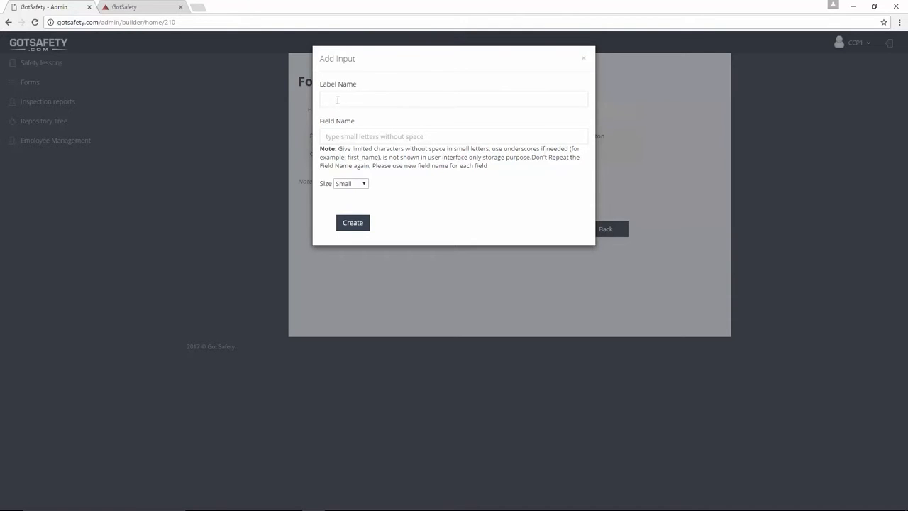
click(337, 100)
text(F)
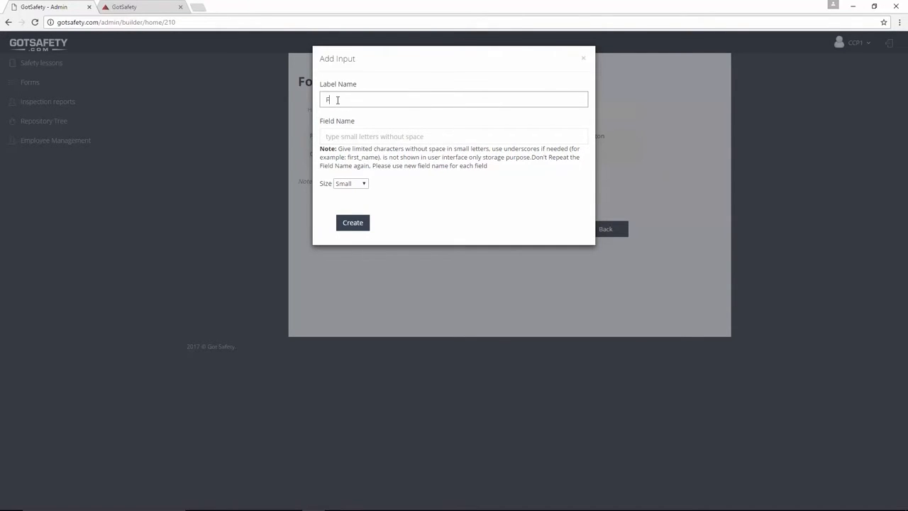
text(ield)
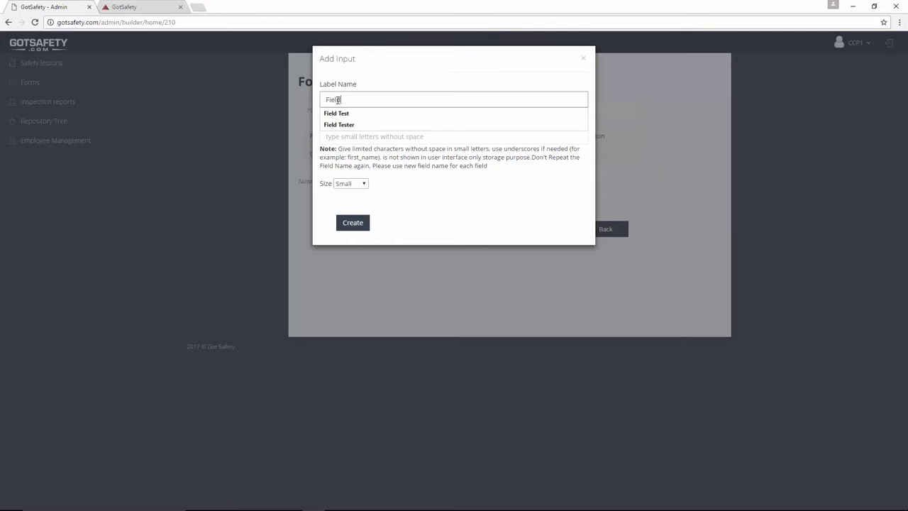
text( Test)
click(350, 136)
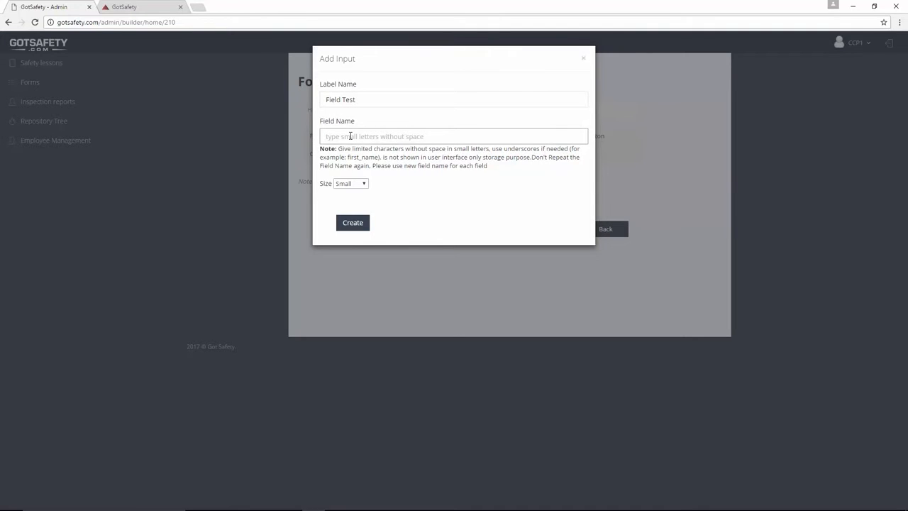
text(field)
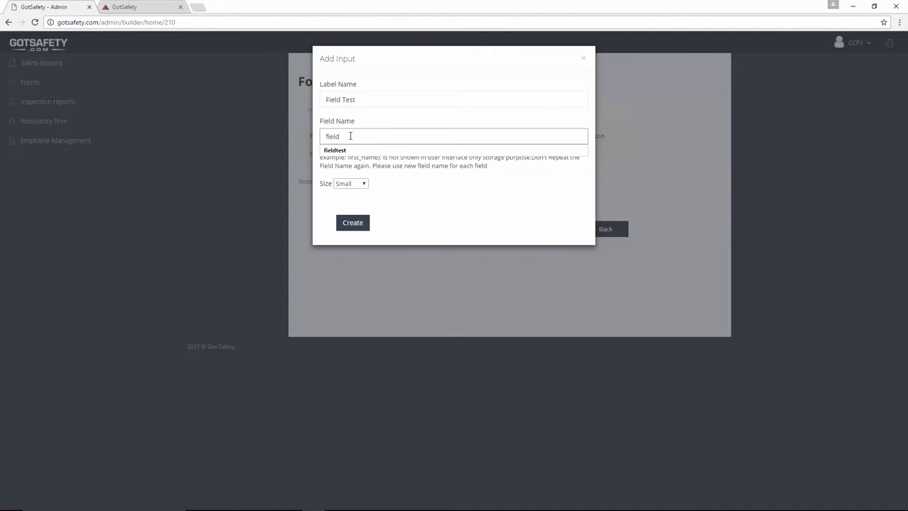
text(test)
click(366, 184)
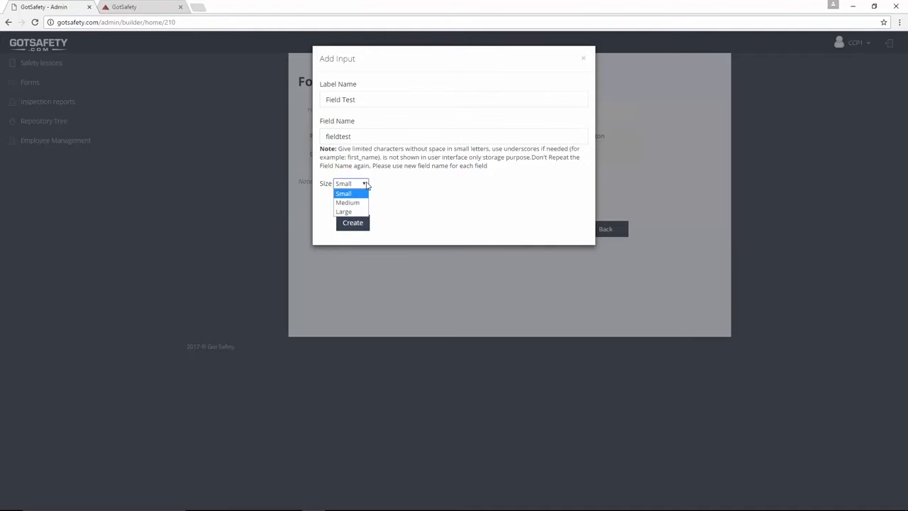
click(342, 212)
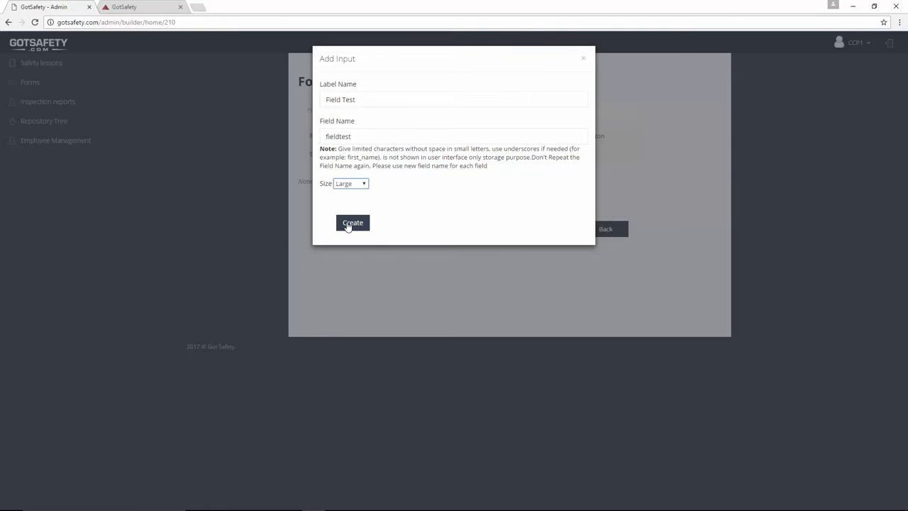
click(352, 223)
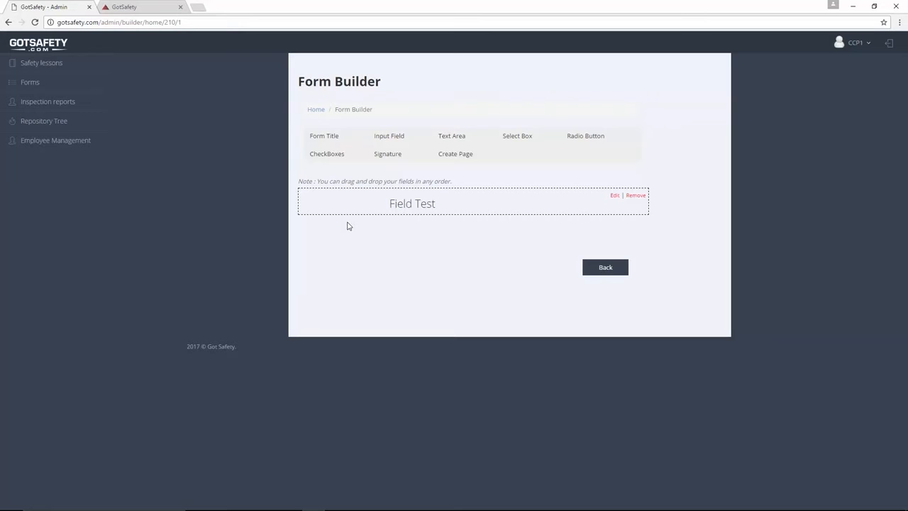
Reopen the Field Test title's settings to review them and save
click(616, 198)
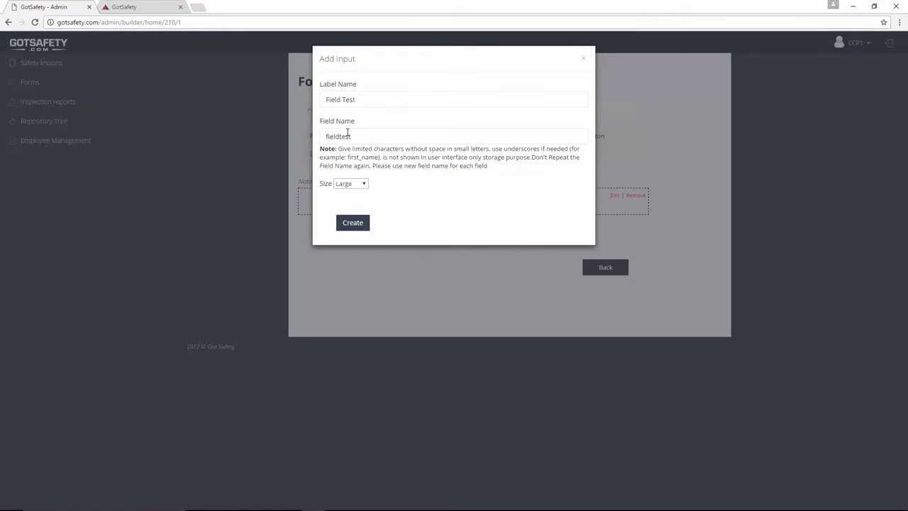
click(356, 225)
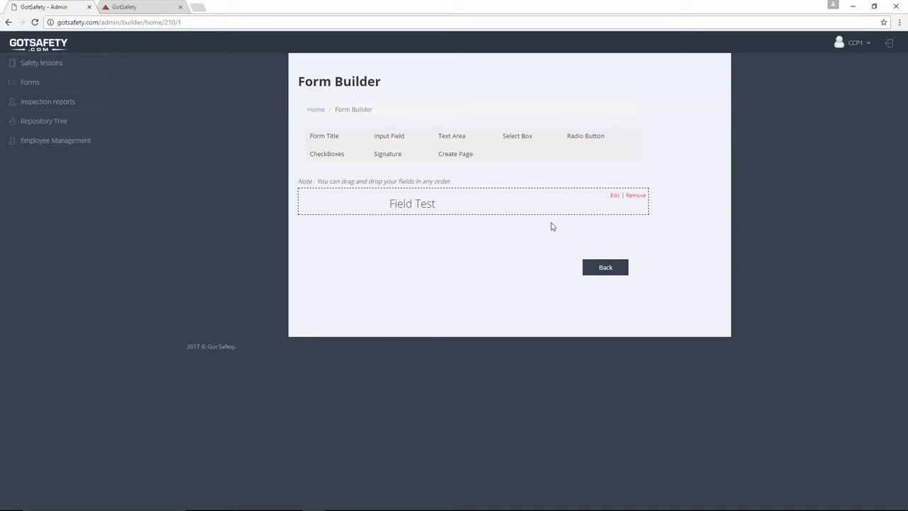
Add a Medium input field labelled Field Tester with the field name tester1, and place it below the Field Test title
click(393, 138)
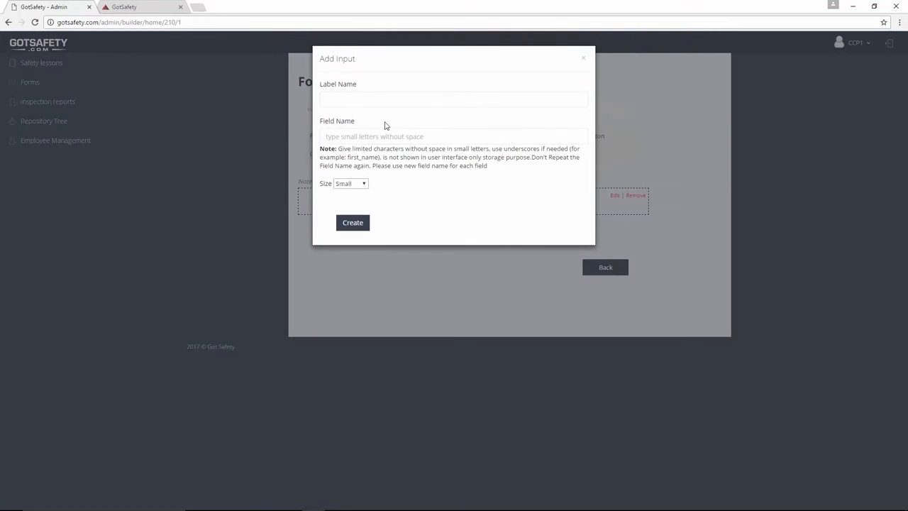
click(364, 100)
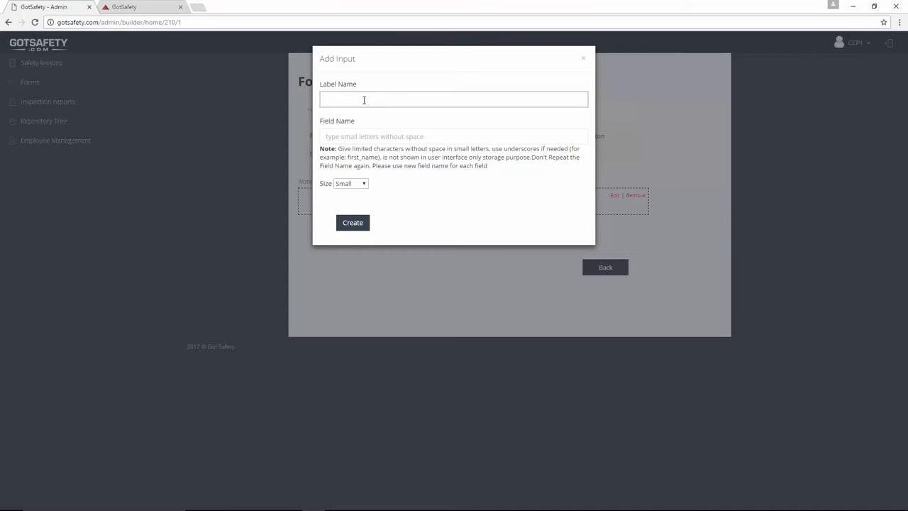
text(T)
key(BackSpace)
text(Field )
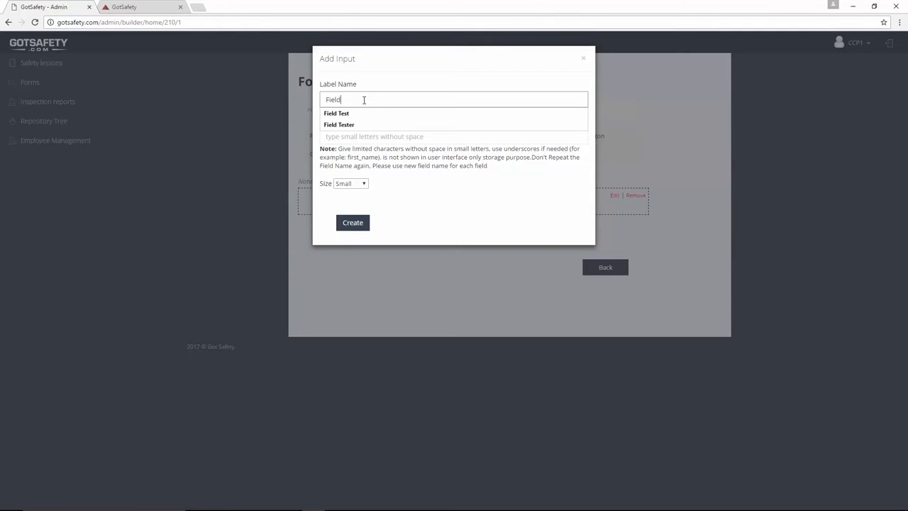
text(Tester)
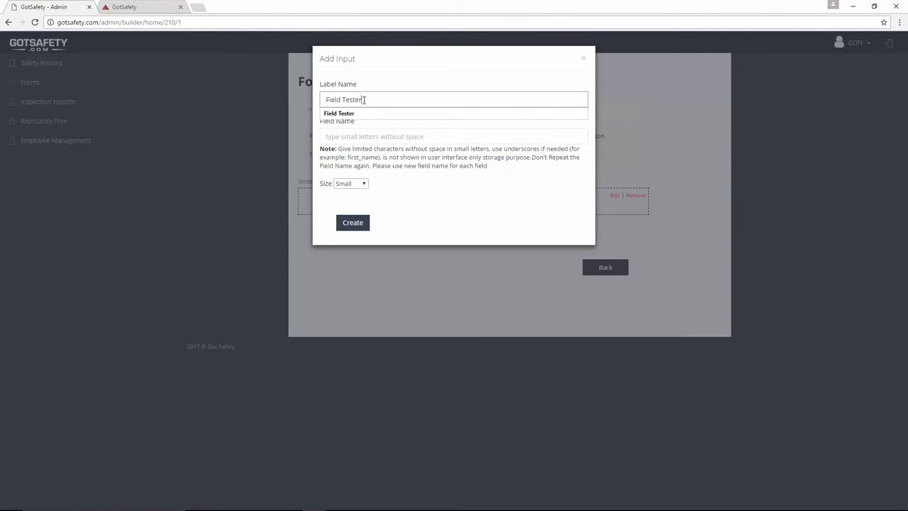
click(360, 137)
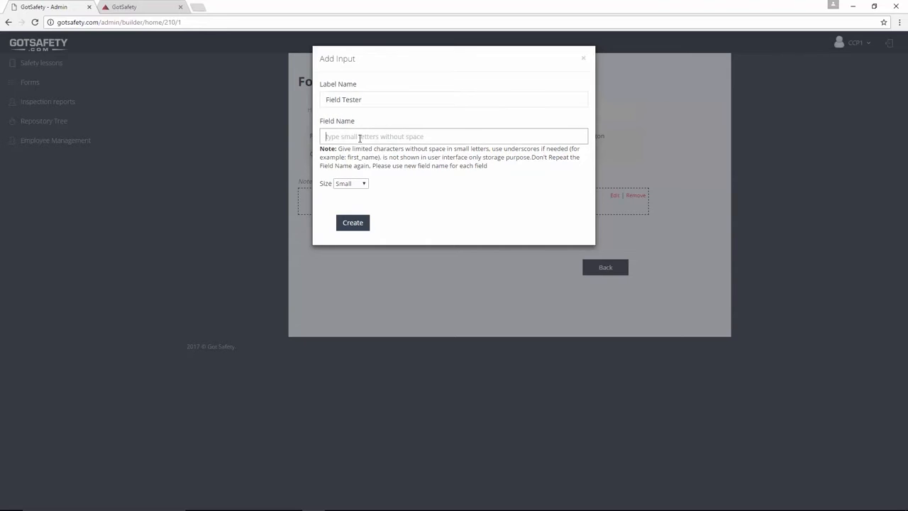
text(tester)
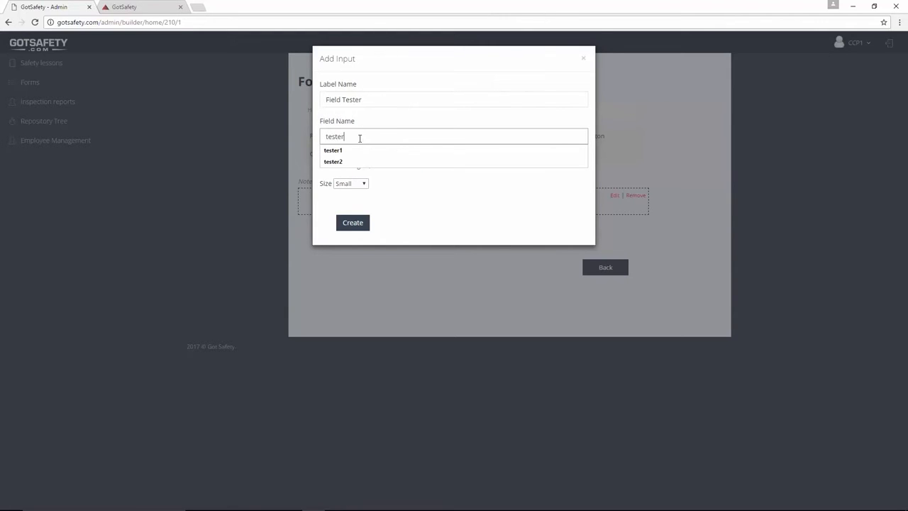
text(1)
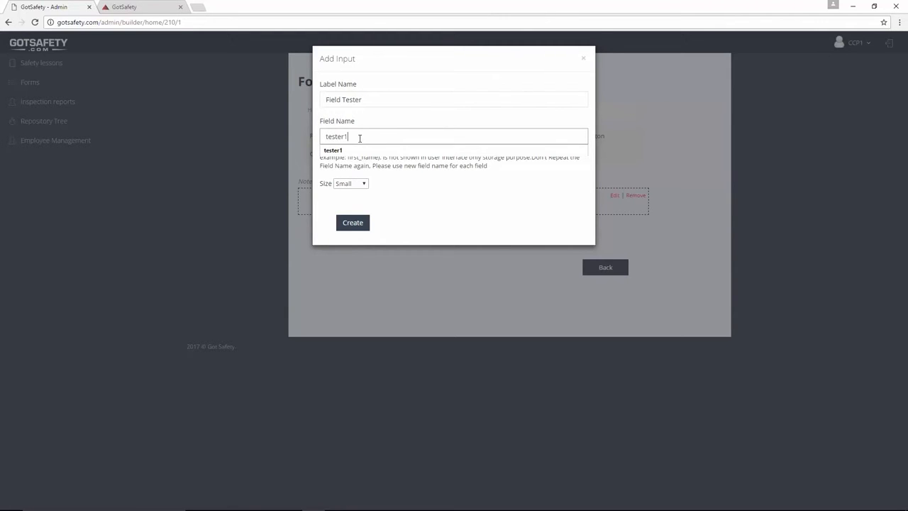
click(365, 184)
click(350, 202)
click(351, 222)
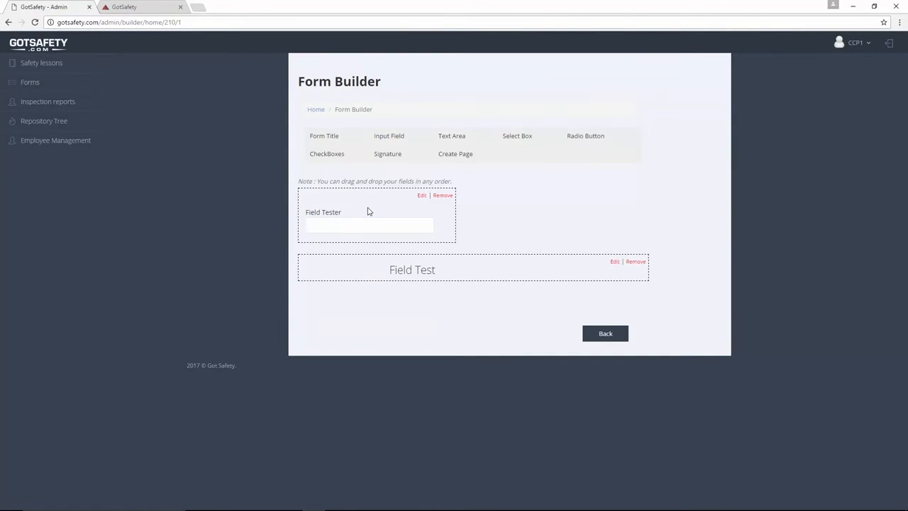
drag(368, 211, 357, 254)
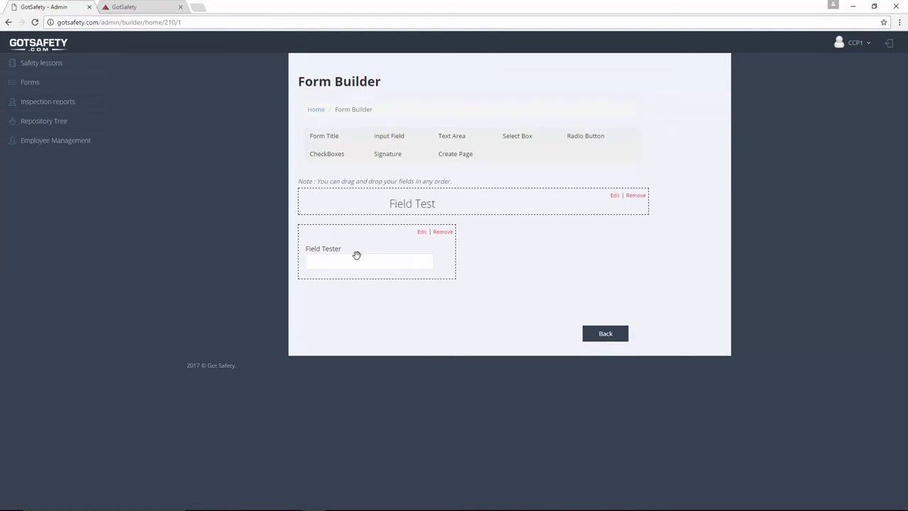
Add a second Medium input field labelled Field Tester with the field name tester2
click(391, 138)
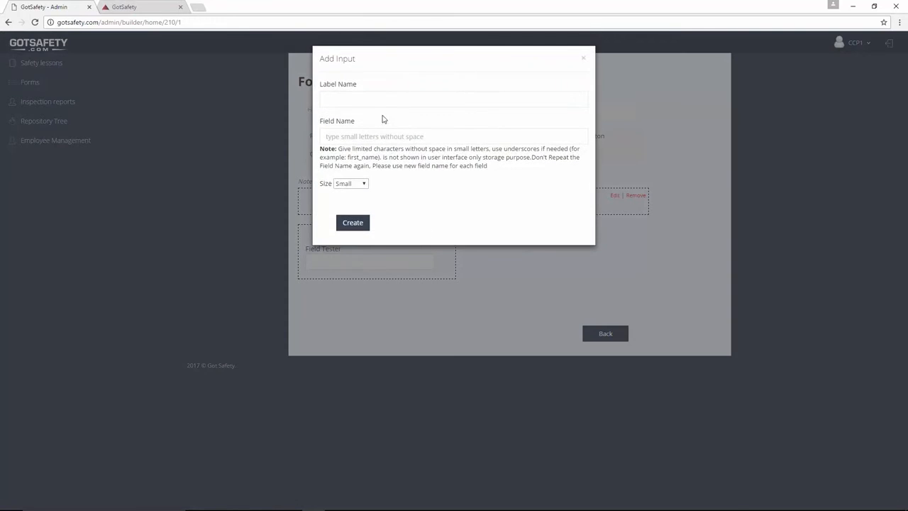
click(378, 97)
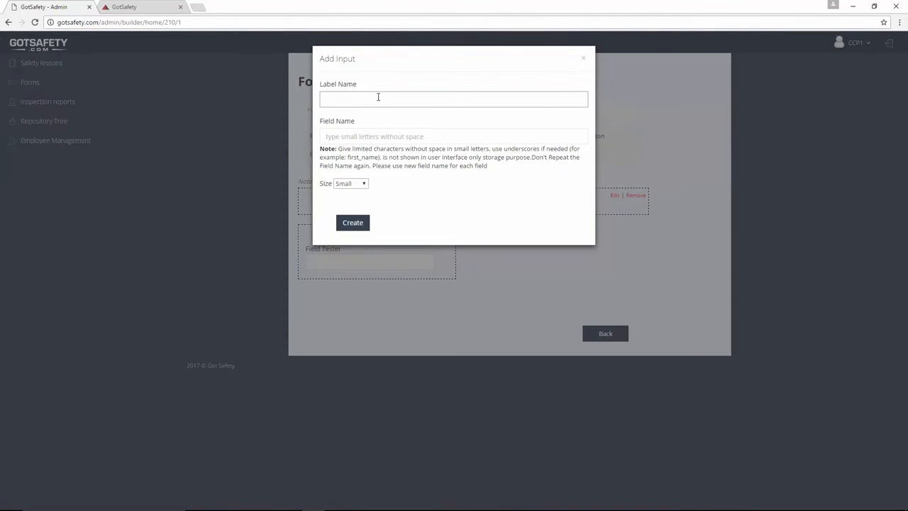
text(Field T)
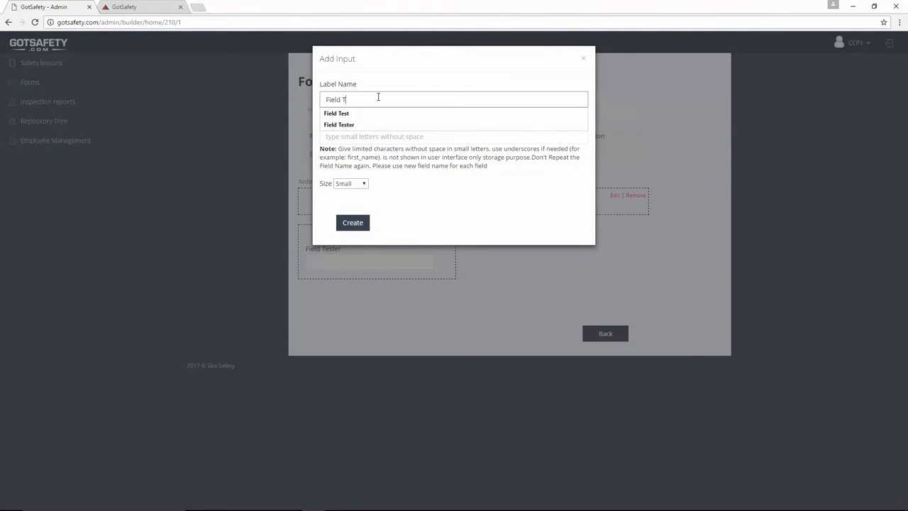
text(ester)
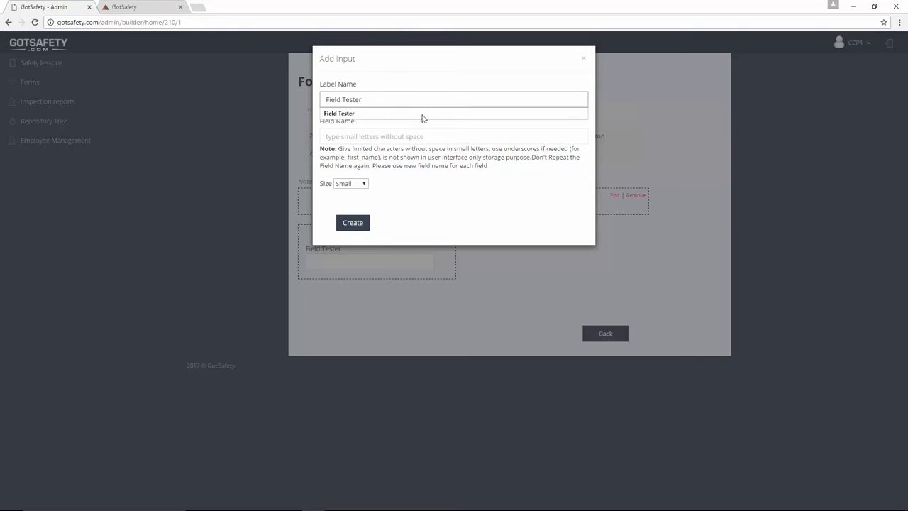
click(417, 136)
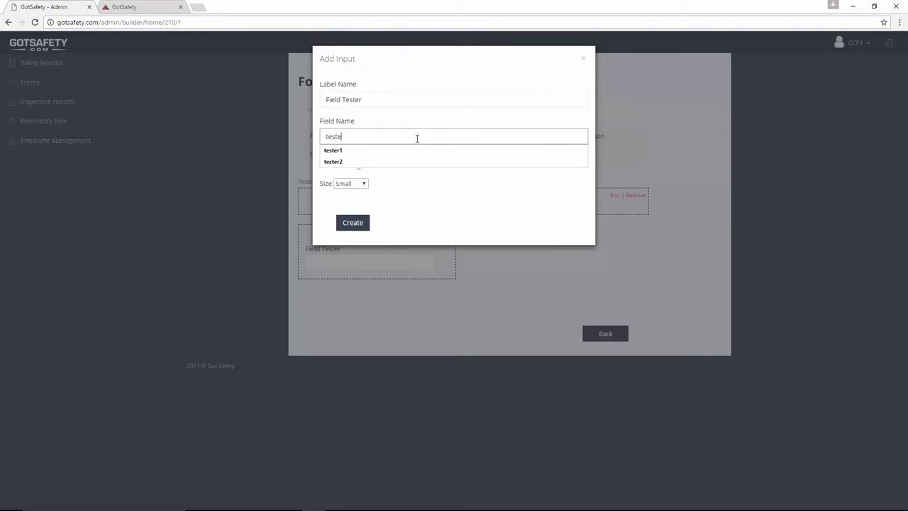
text(2)
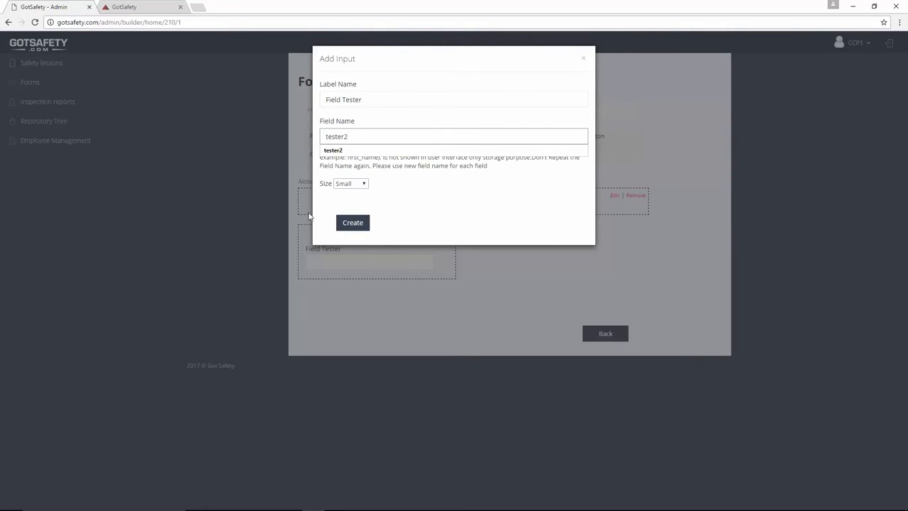
click(360, 184)
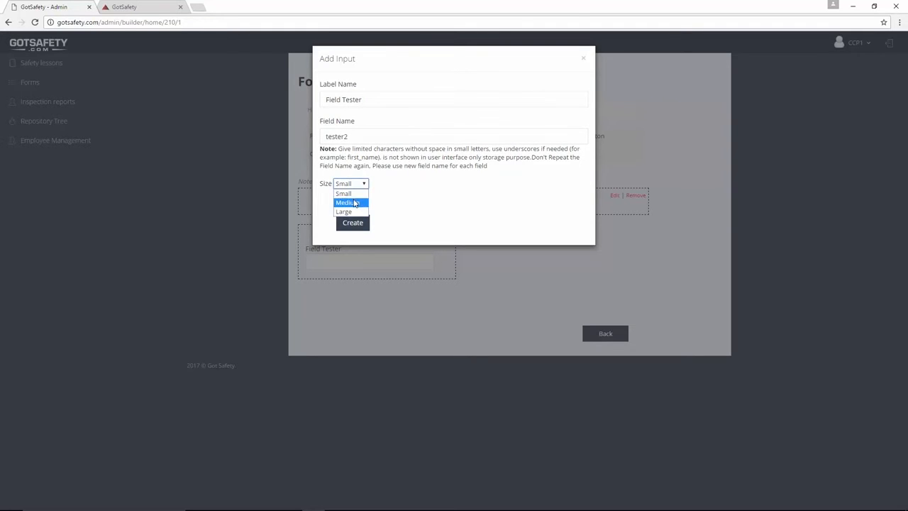
click(355, 202)
click(352, 224)
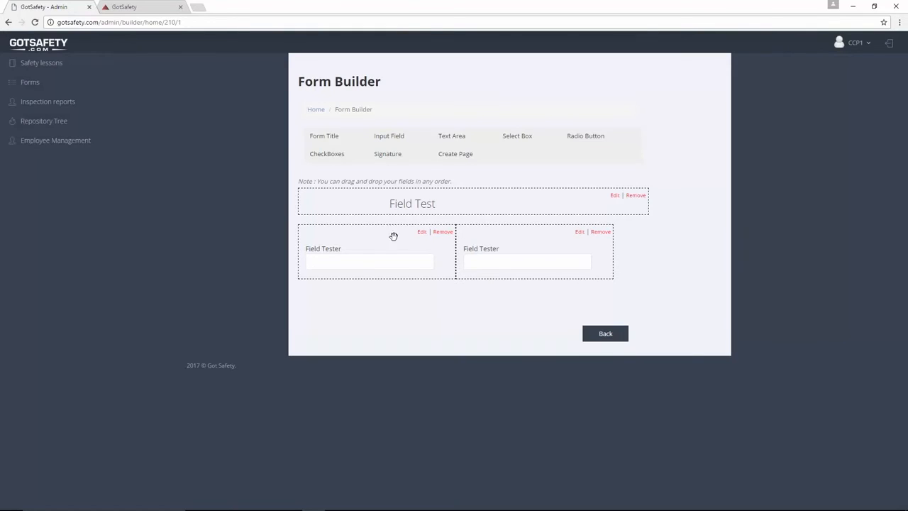
Add a Large text area labelled Notes with the field name notes
click(451, 137)
click(365, 97)
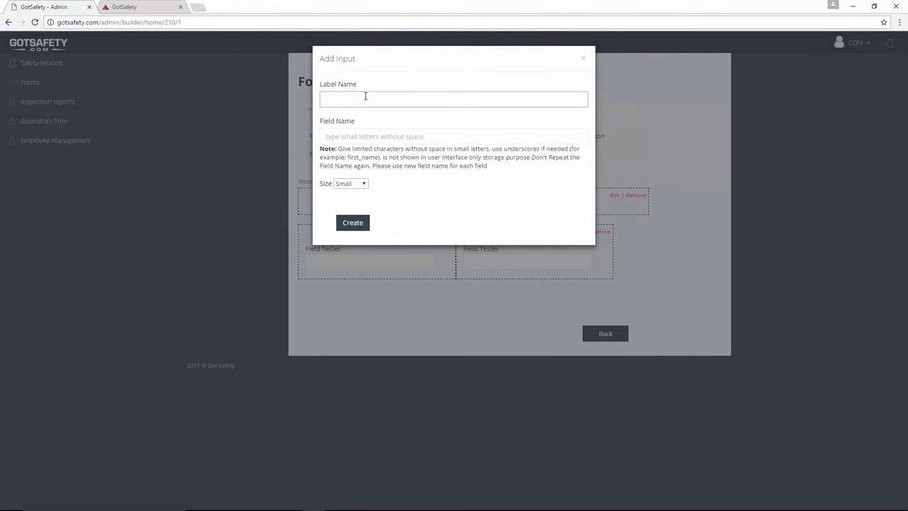
text(Notes)
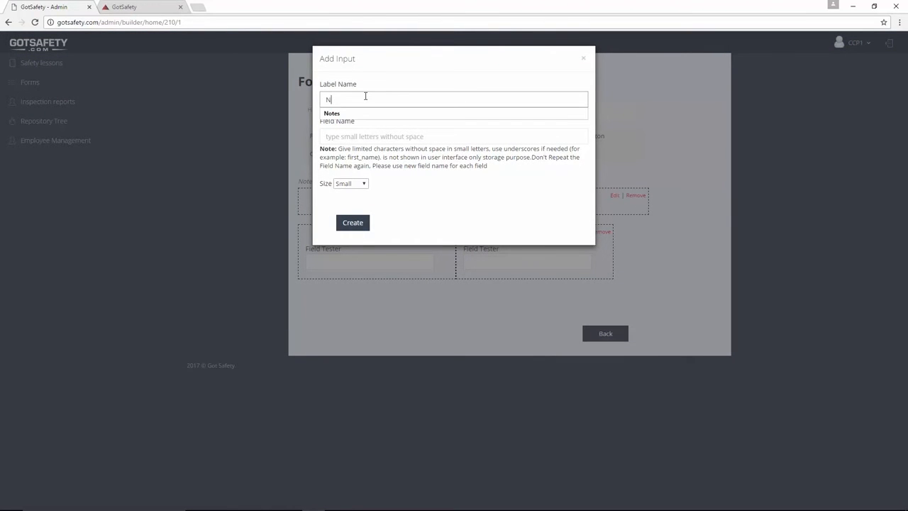
click(346, 136)
text(not)
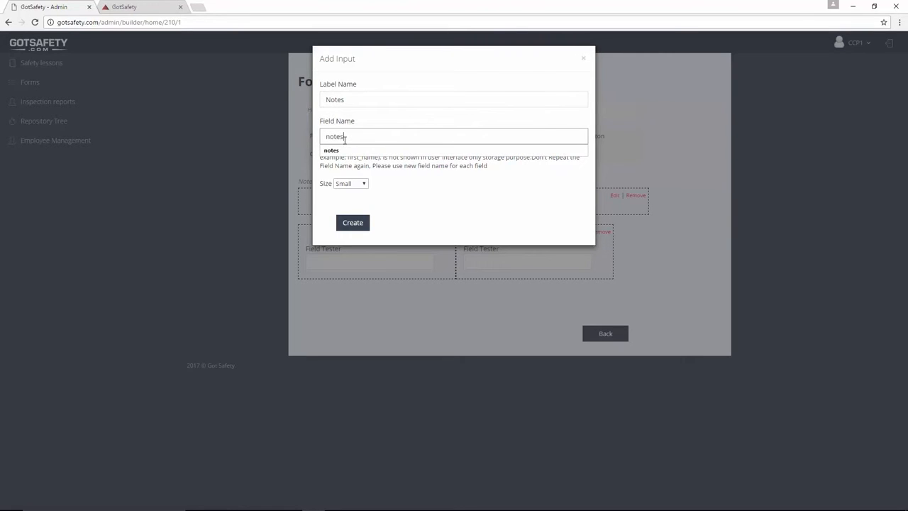
text(es)
click(365, 183)
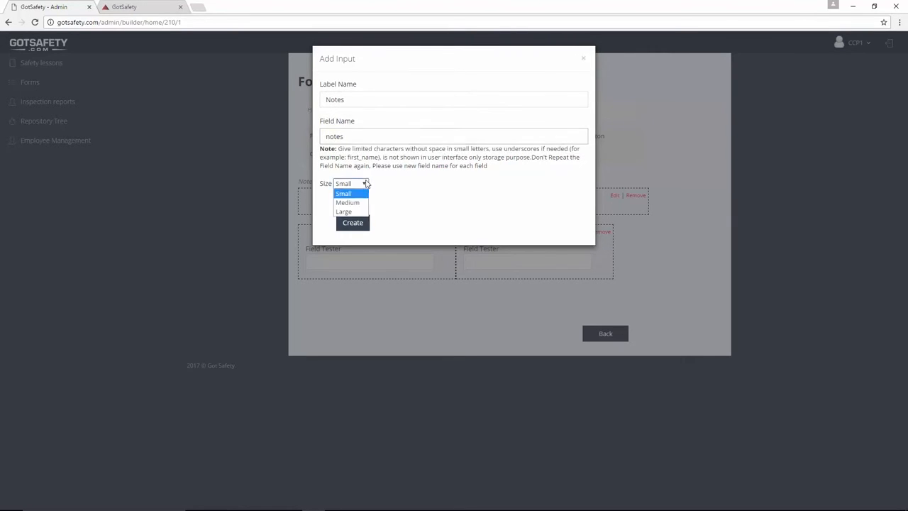
click(351, 210)
click(348, 226)
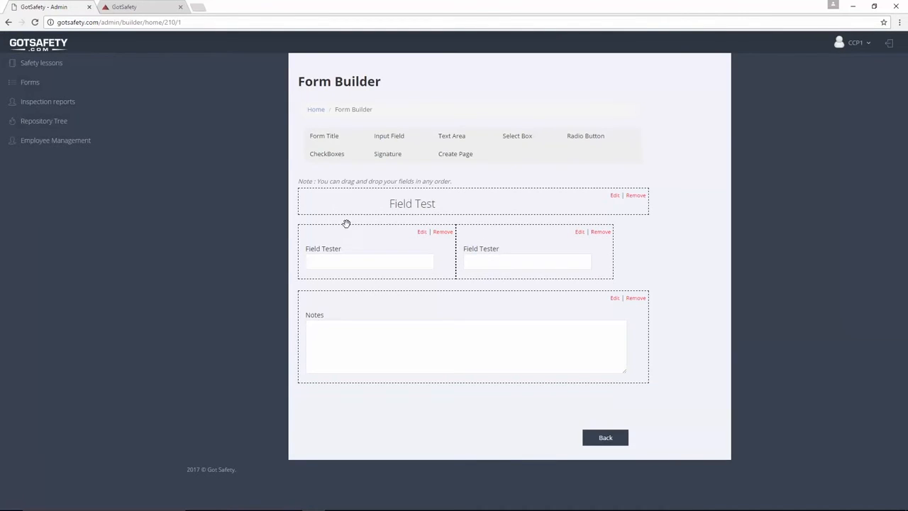
Start a new select box labelled Shift with the field name shift and size Large
click(513, 138)
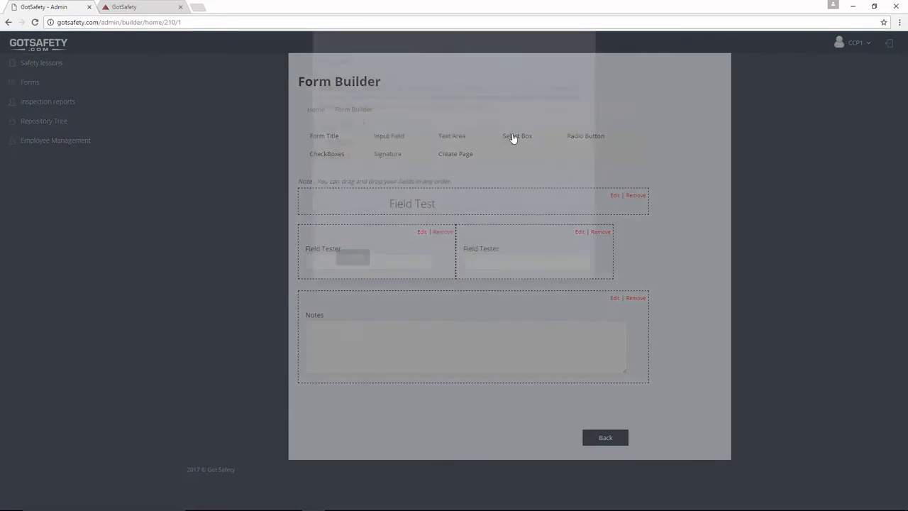
click(366, 97)
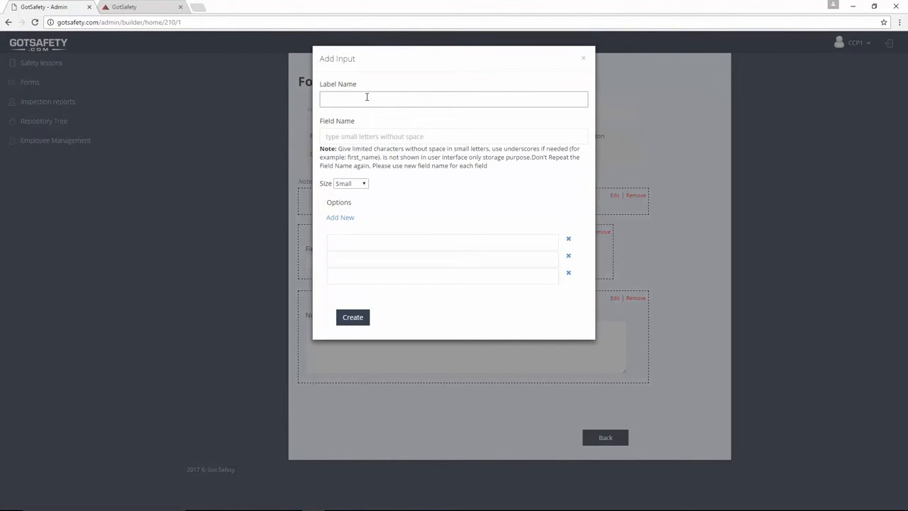
text(Shift)
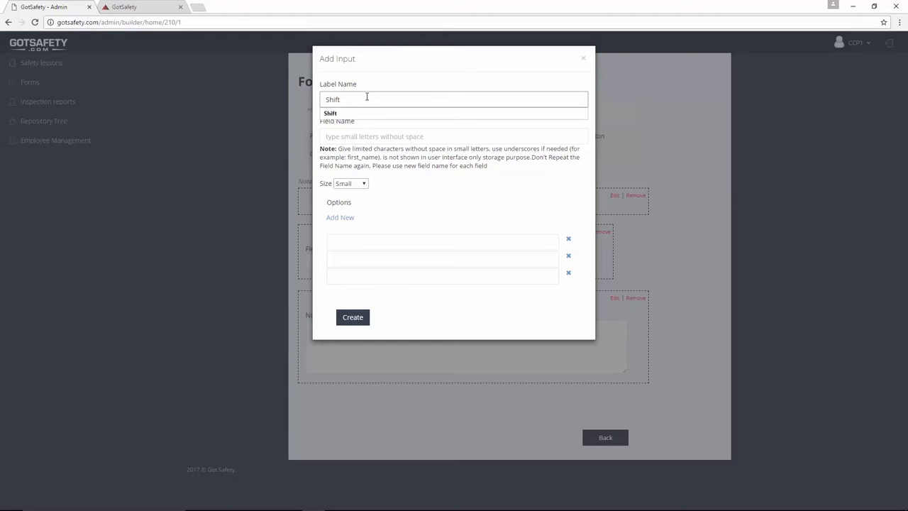
click(352, 135)
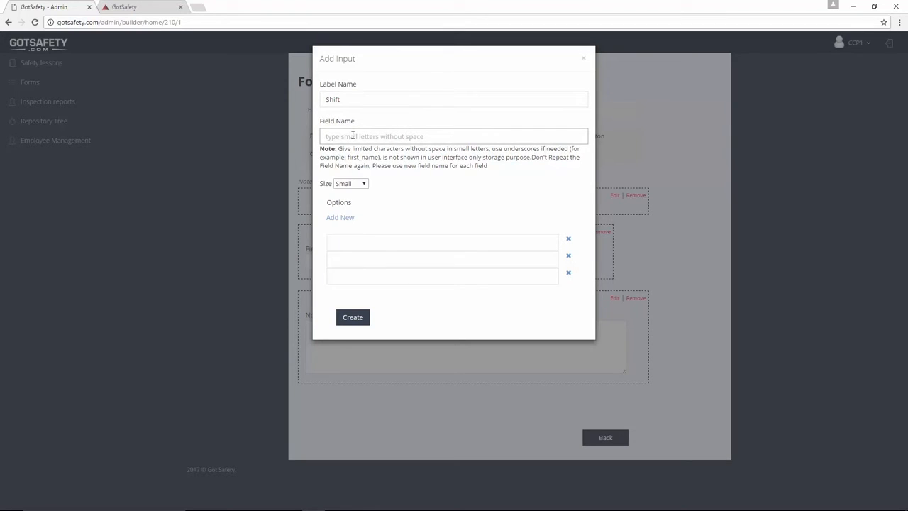
text(shift)
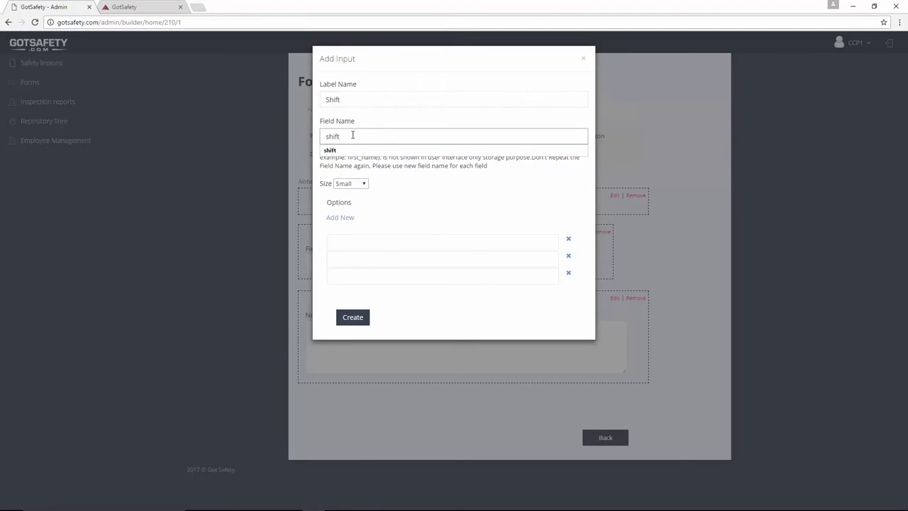
click(349, 184)
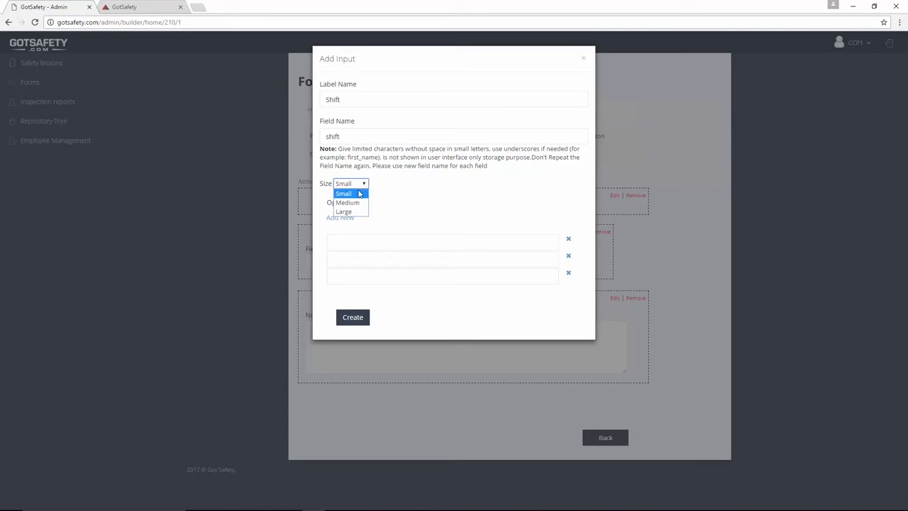
click(343, 211)
Enter Morning, Afternoon and Night as the Shift select box's options and create it
click(344, 238)
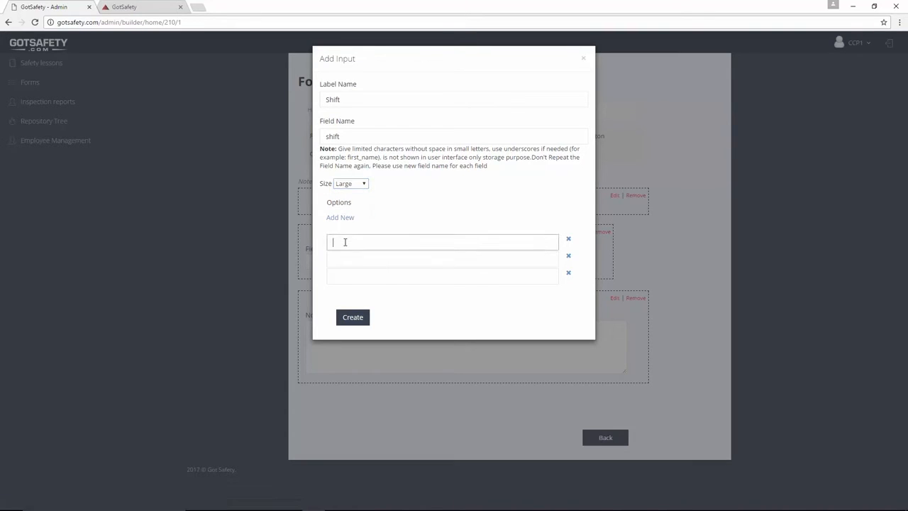
text(Morning)
key(Tab)
click(398, 254)
text(A)
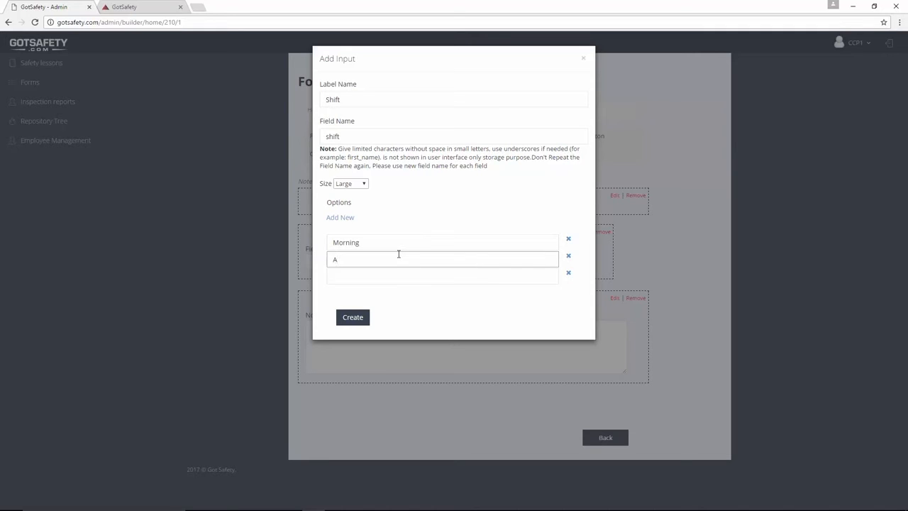
text(fter)
text(Night)
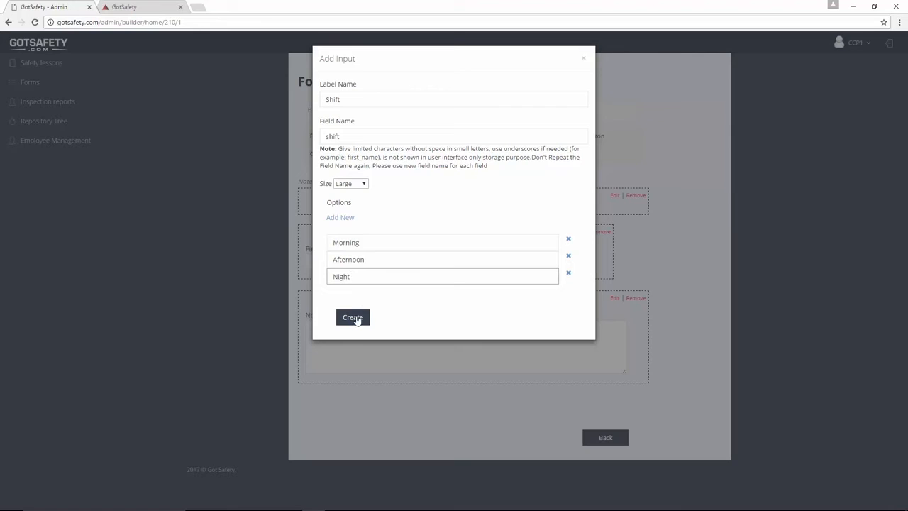
click(356, 319)
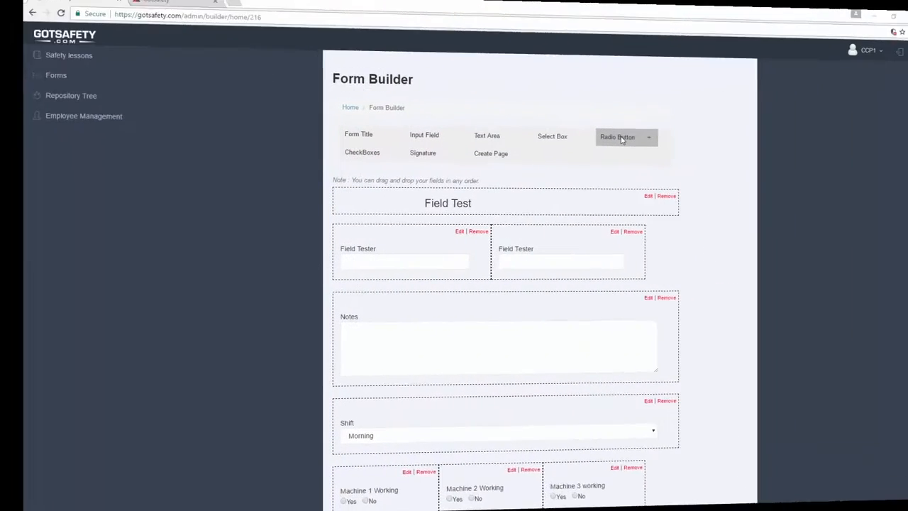
Look over the form's fields through Tool Inventory and return to the Form Builder's list of forms
scroll(575, 228, down, 3)
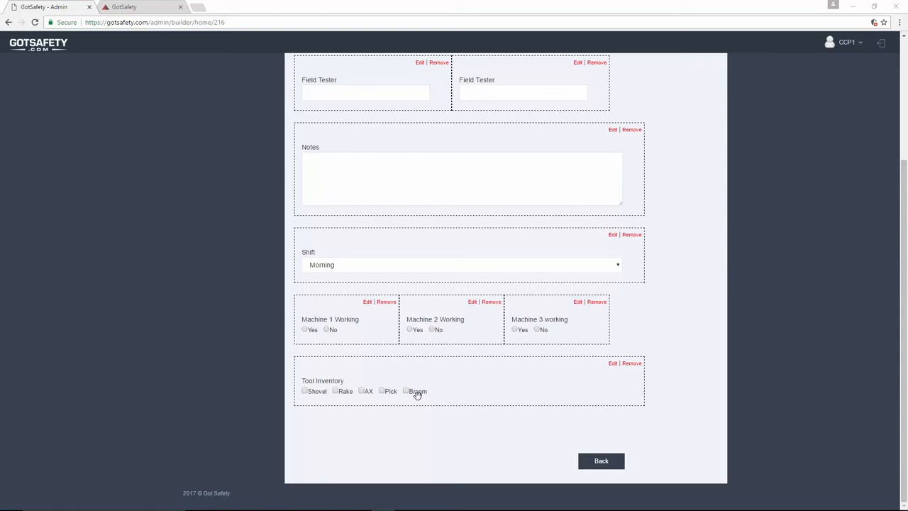
drag(415, 393, 425, 468)
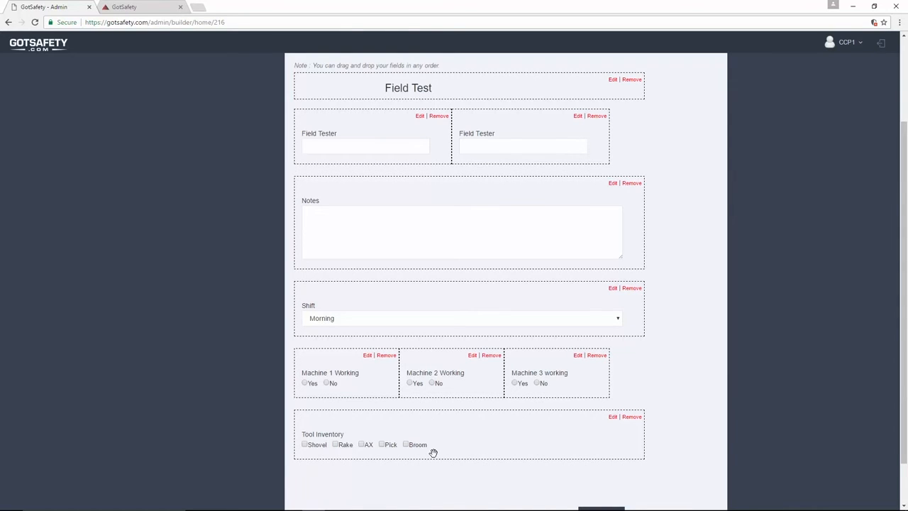
scroll(432, 452, down, 2)
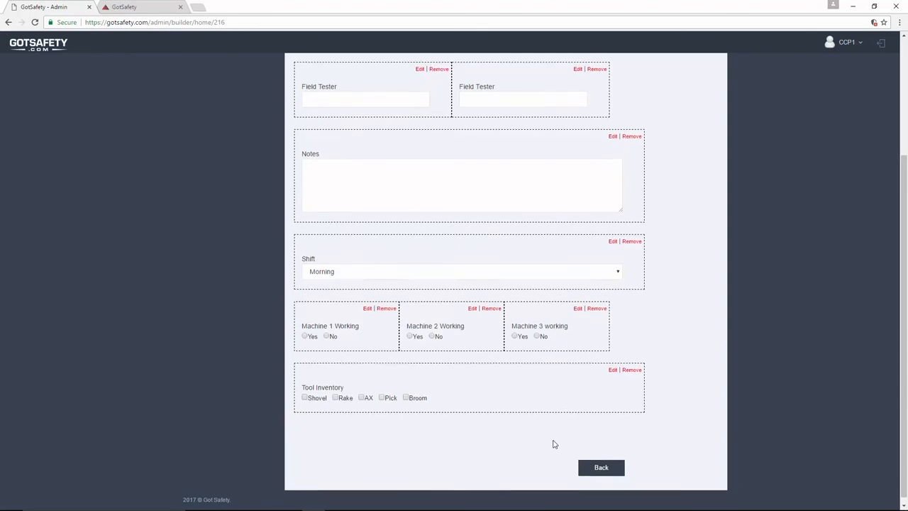
scroll(539, 418, up, 3)
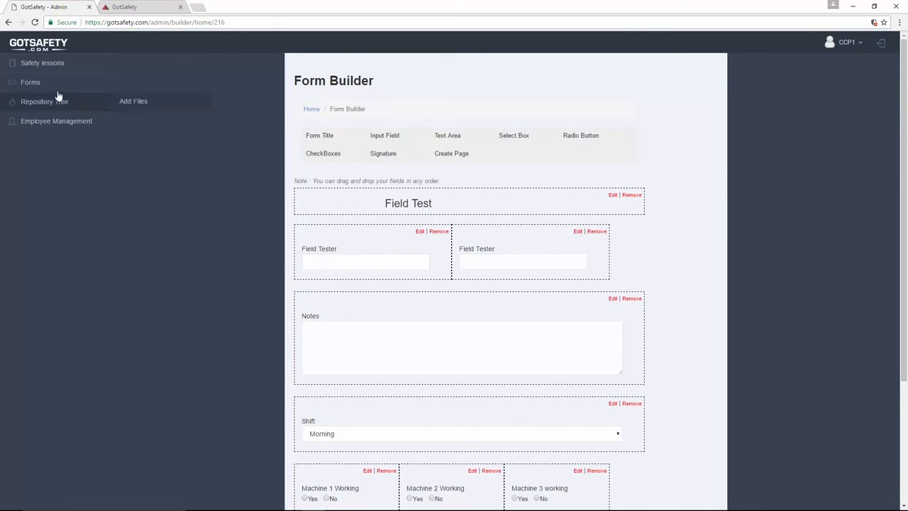
mouse_move(54, 88)
click(125, 100)
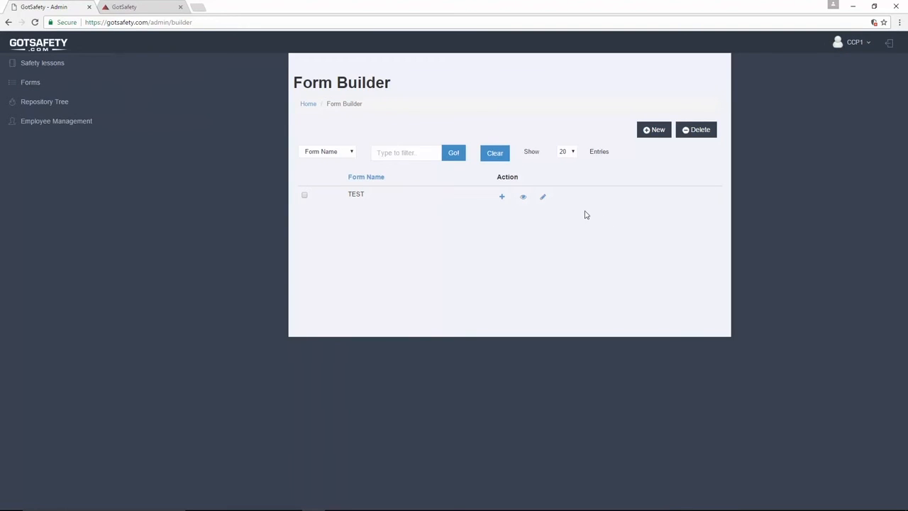
Add #CCP Logo.jpg from the Desktop as the TEST form's logo in the Top Center position
click(501, 197)
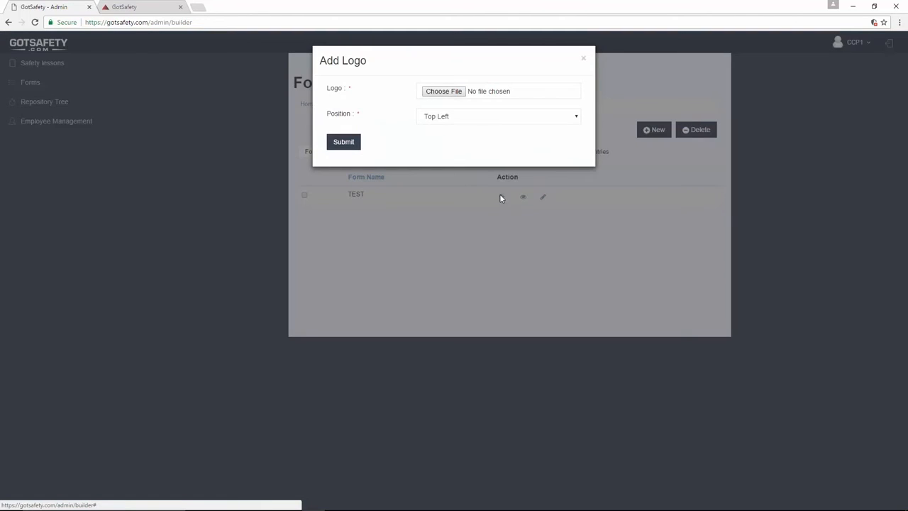
click(445, 92)
click(99, 136)
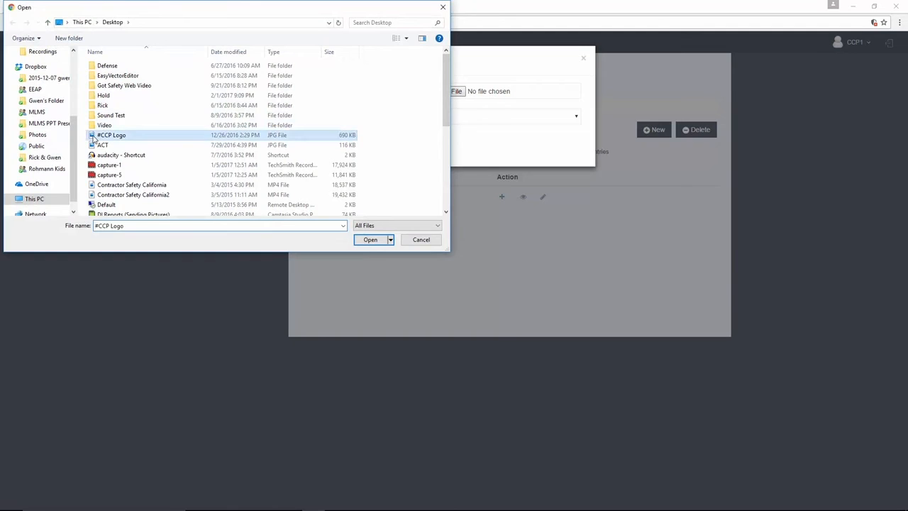
click(370, 239)
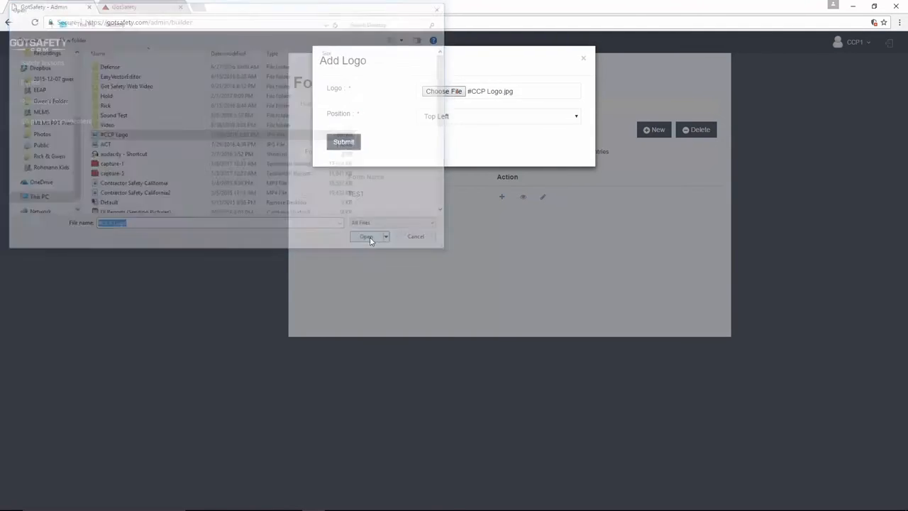
click(578, 116)
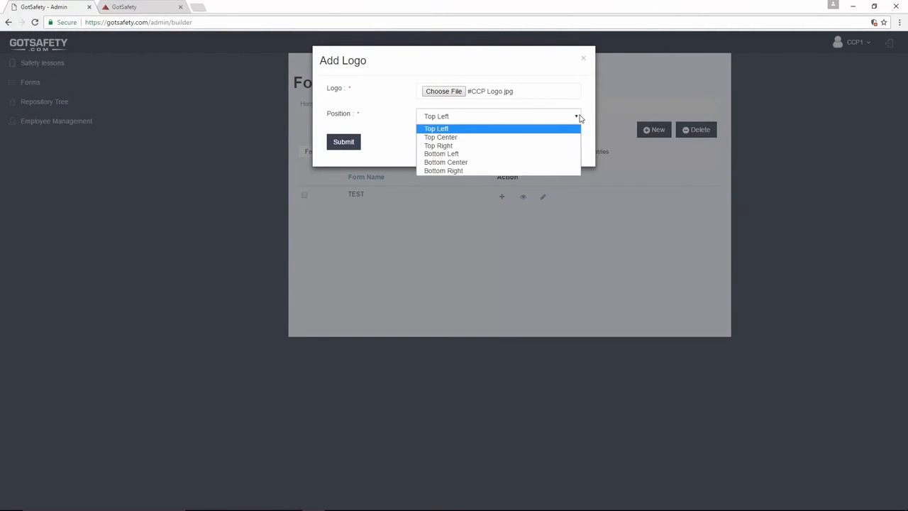
click(515, 142)
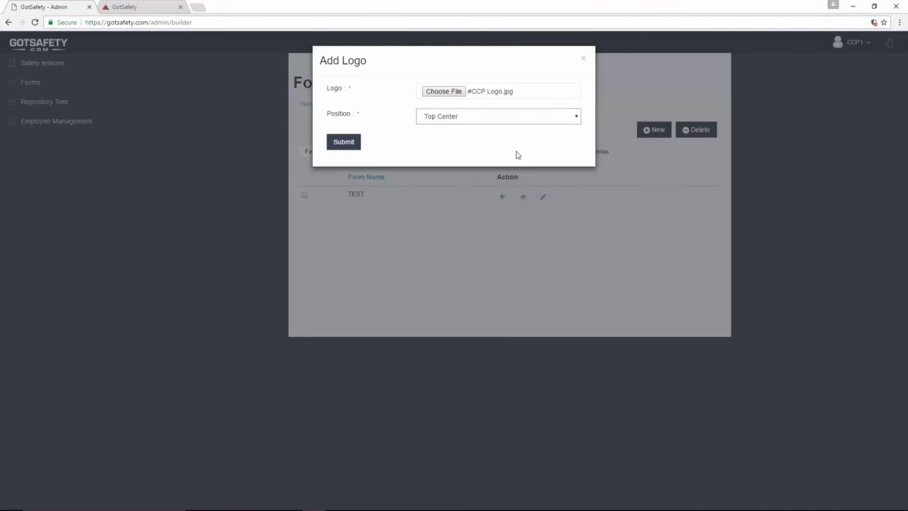
click(335, 144)
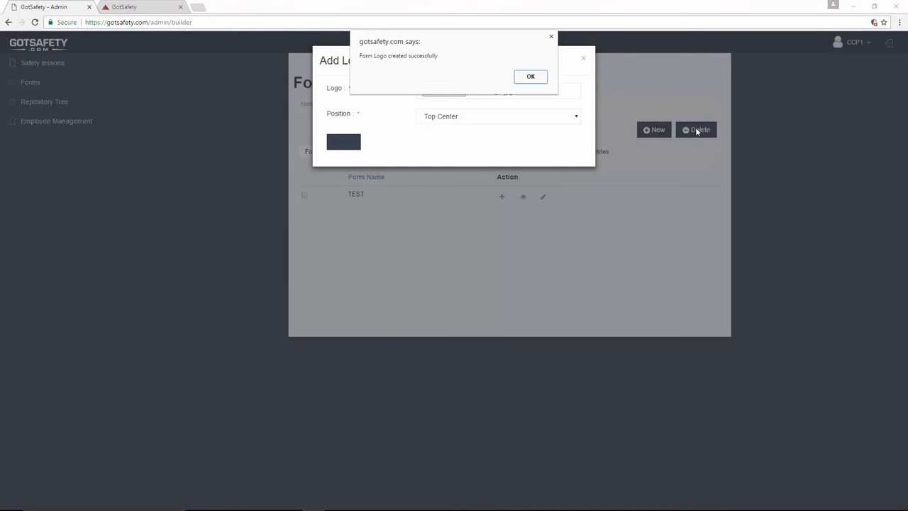
click(530, 78)
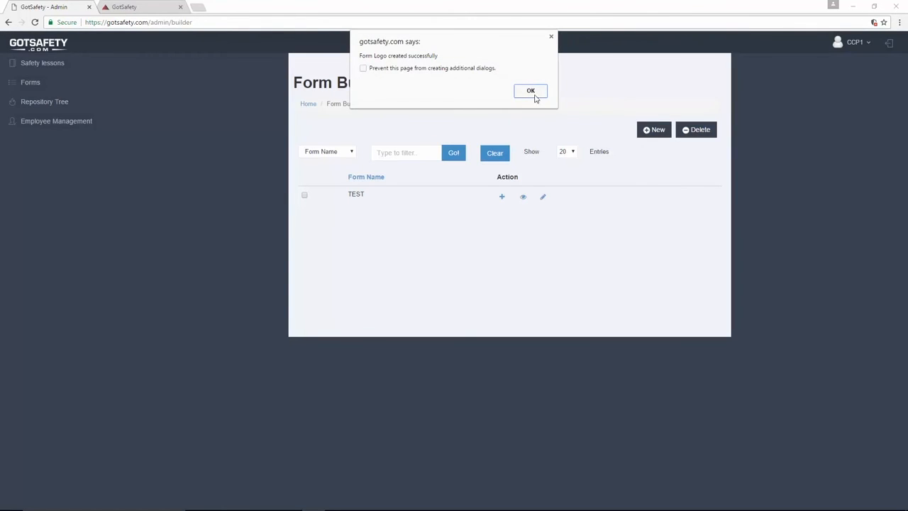
click(532, 92)
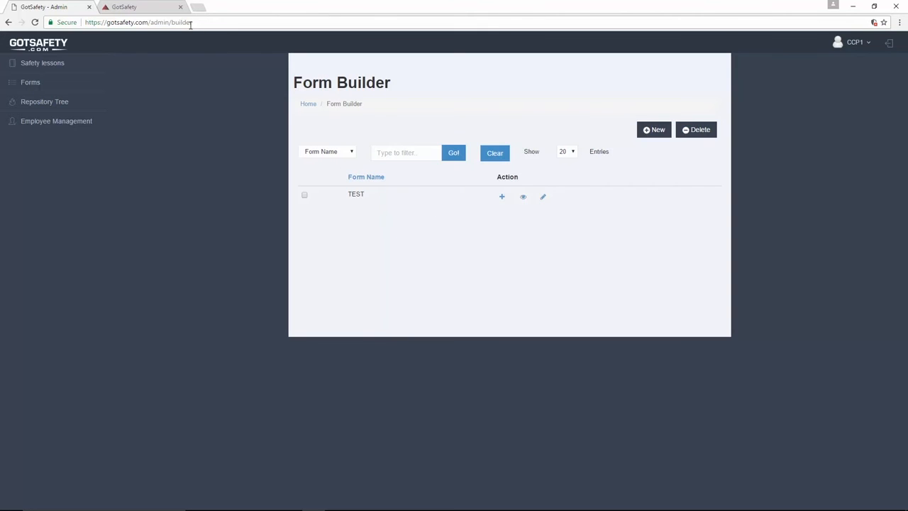
Switch to the GotSafety client site and view the TEST form from its Forms list
click(168, 8)
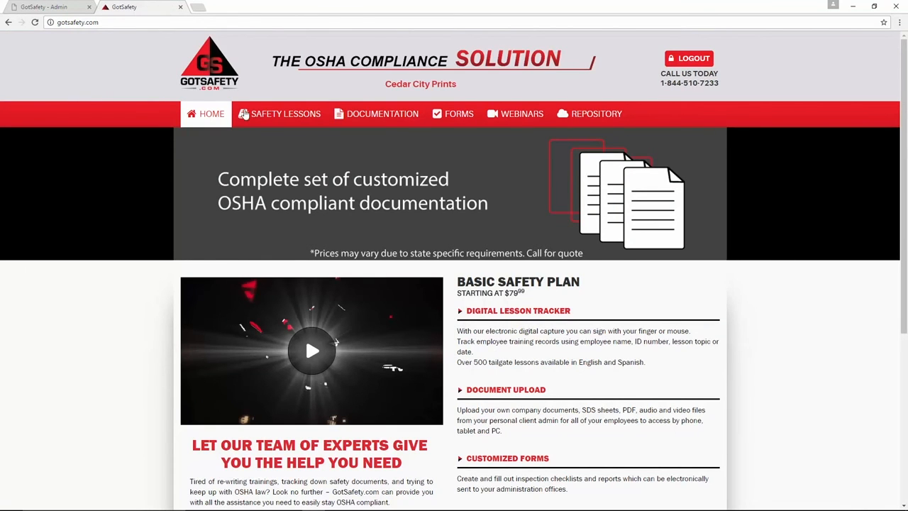
click(450, 116)
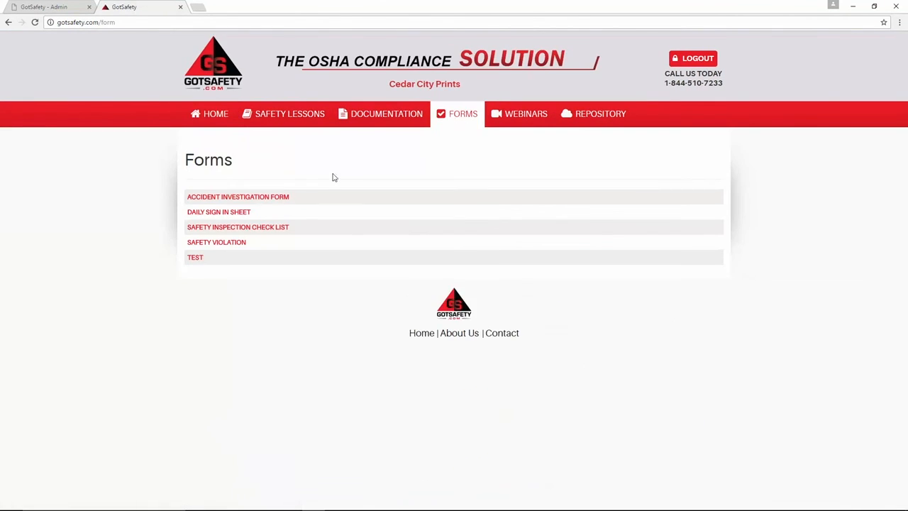
click(200, 258)
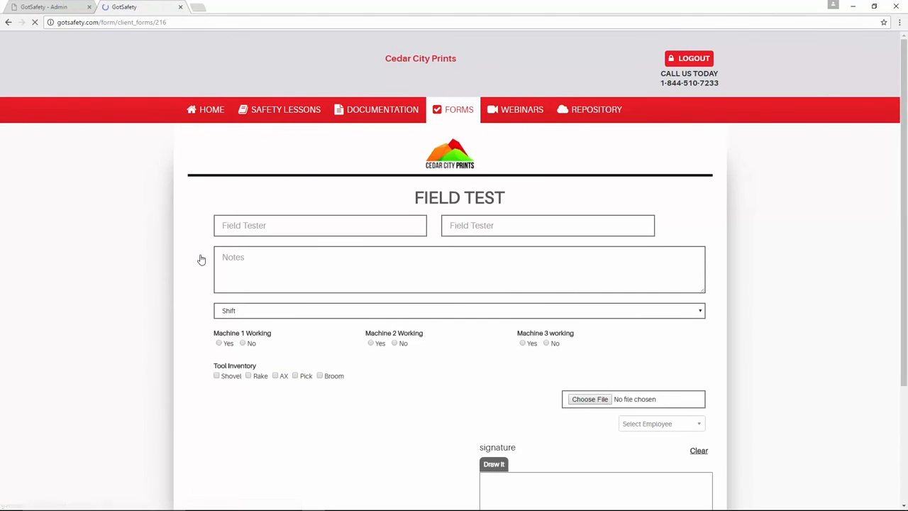
scroll(204, 259, down, 2)
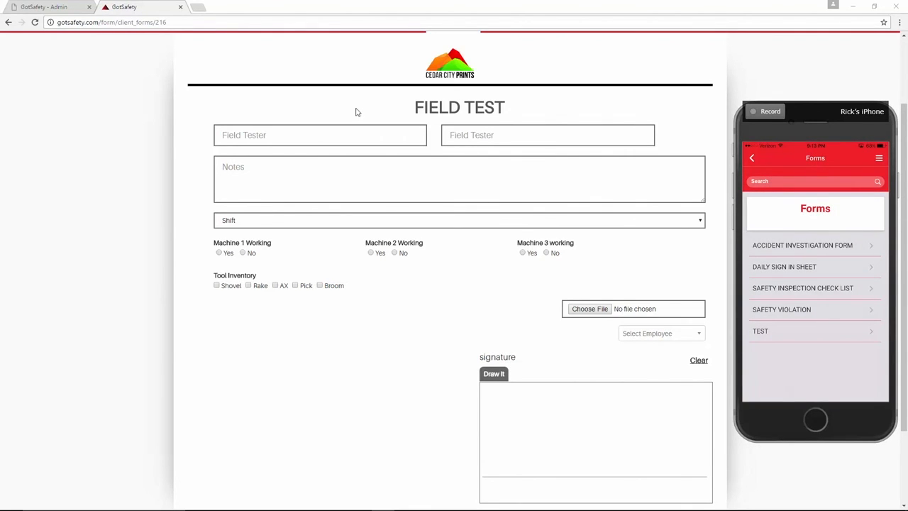
Switch back to the GotSafety admin site and open the Submitted Safety Forms list
click(60, 9)
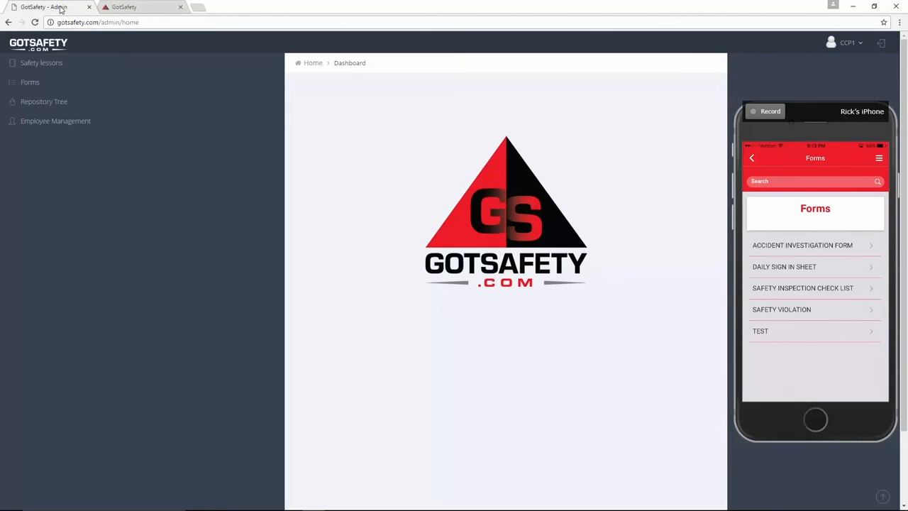
mouse_move(59, 93)
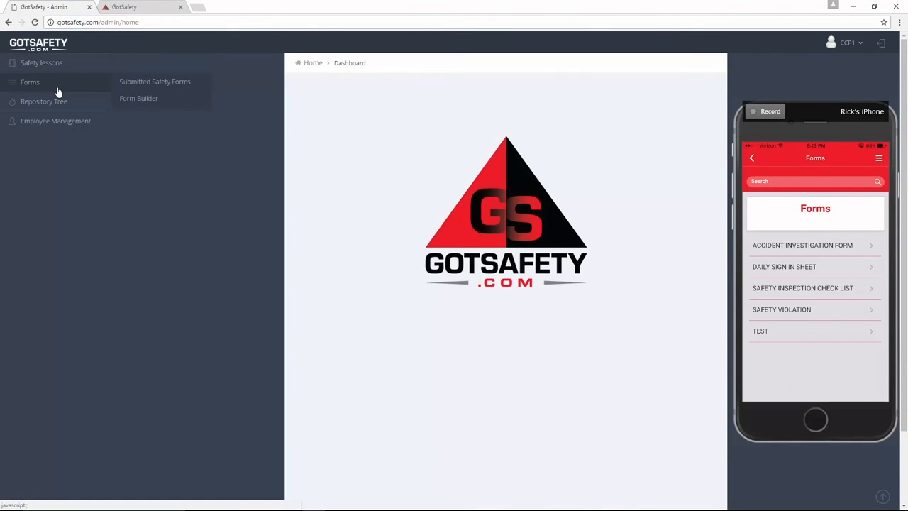
click(138, 84)
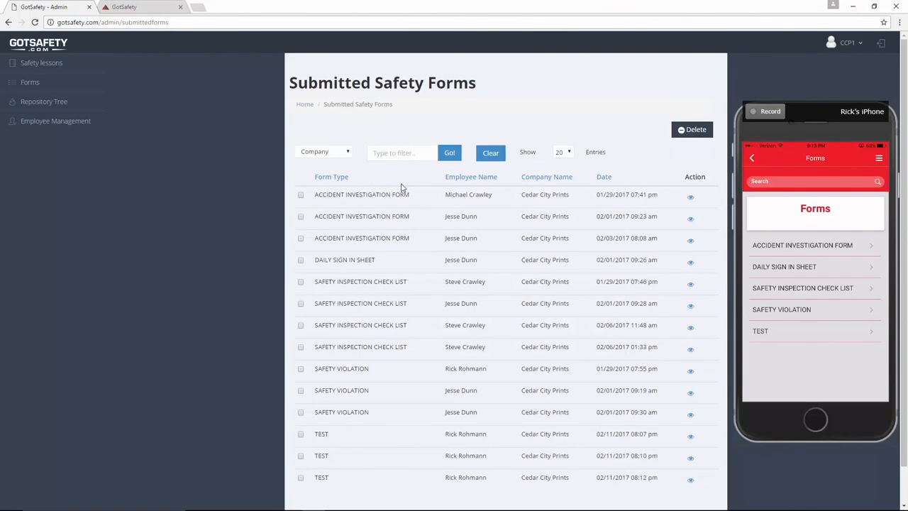
Sort the submitted forms by date, newest first, and open the PDF of the latest TEST submission
click(463, 178)
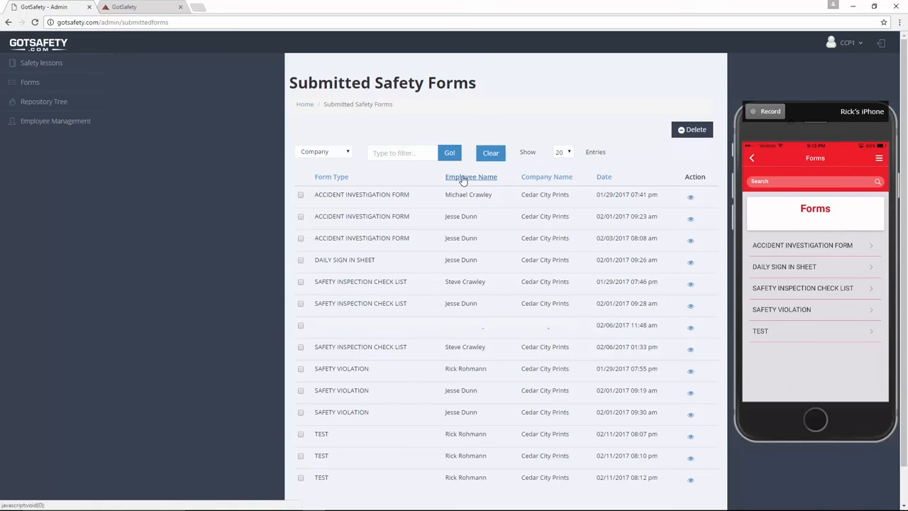
click(337, 177)
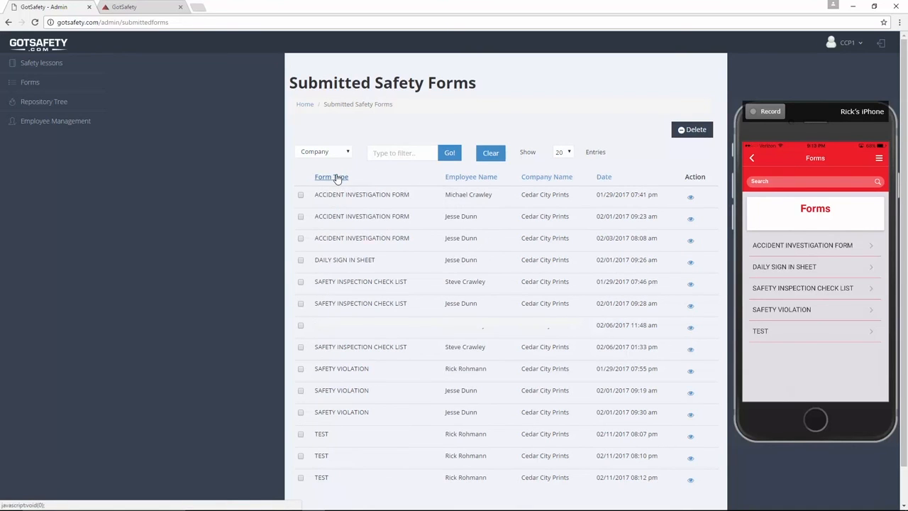
click(606, 179)
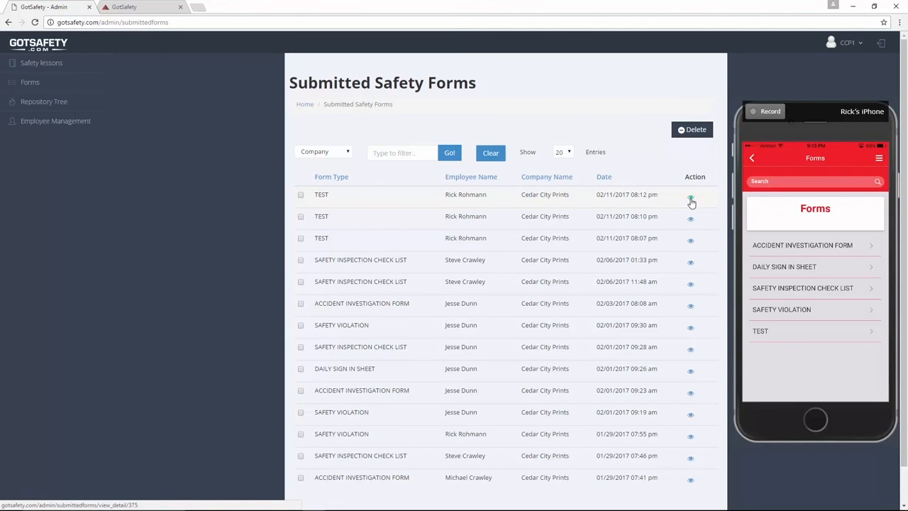
click(690, 198)
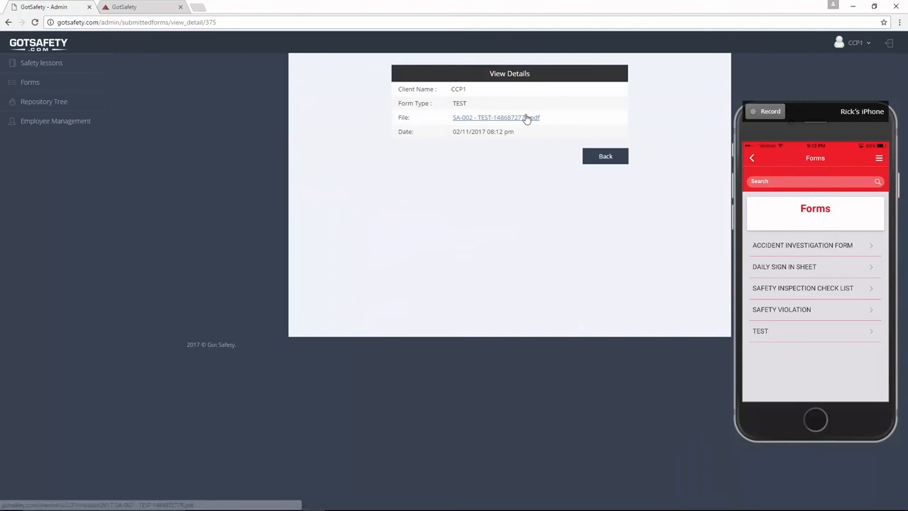
click(526, 118)
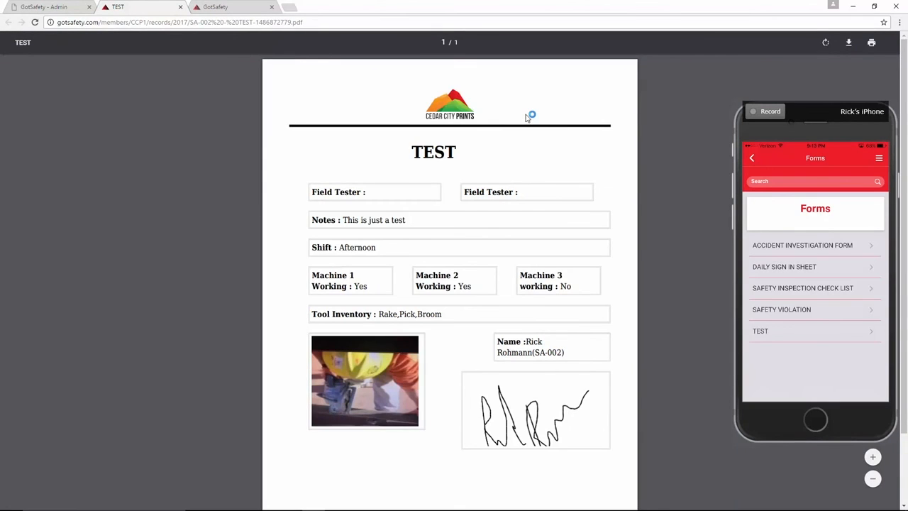